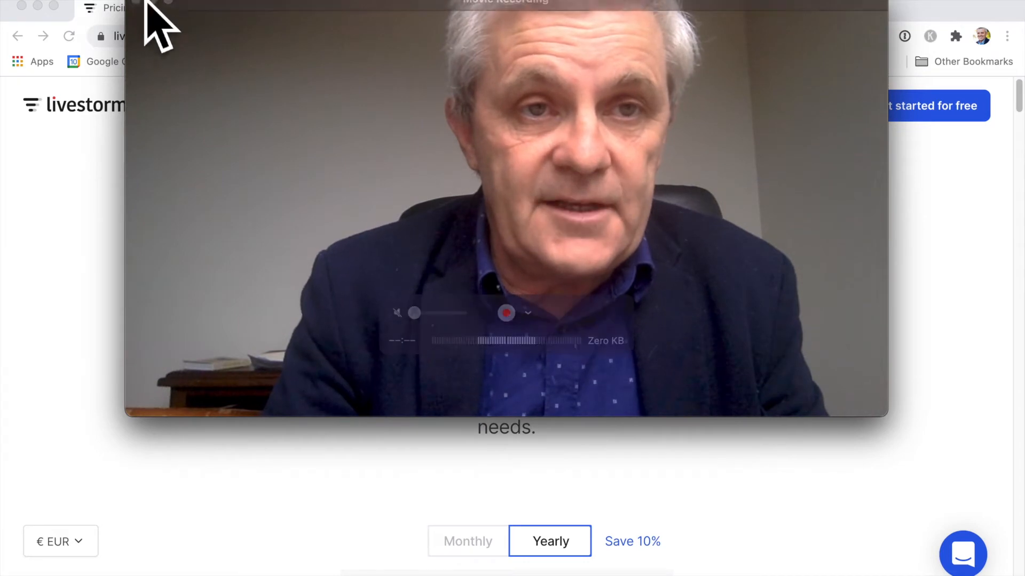
Step: Switch the currency of the Livestorm plan prices to $ USD
{"action": "left_click_drag", "start_coordinate": [138, 2], "coordinate": [454, 304]}
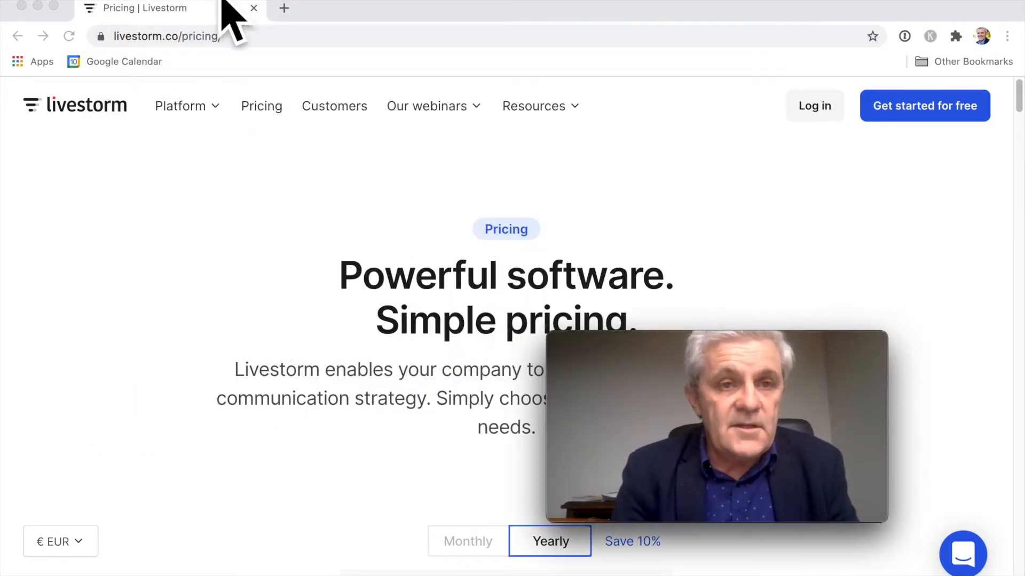
{"action": "scroll", "coordinate": [230, 374], "scroll_direction": "down", "scroll_amount": 5}
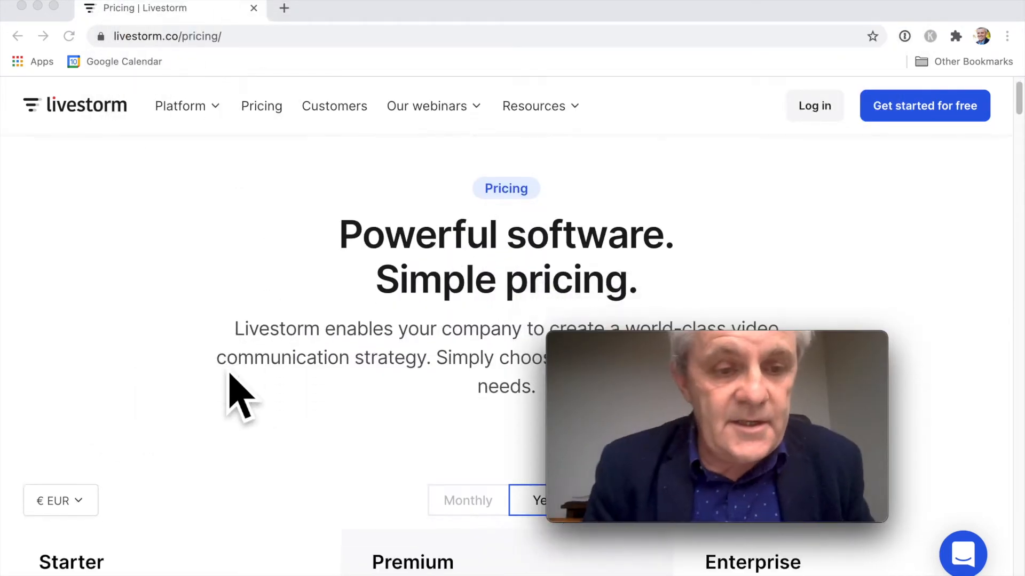
{"action": "left_click", "coordinate": [87, 356]}
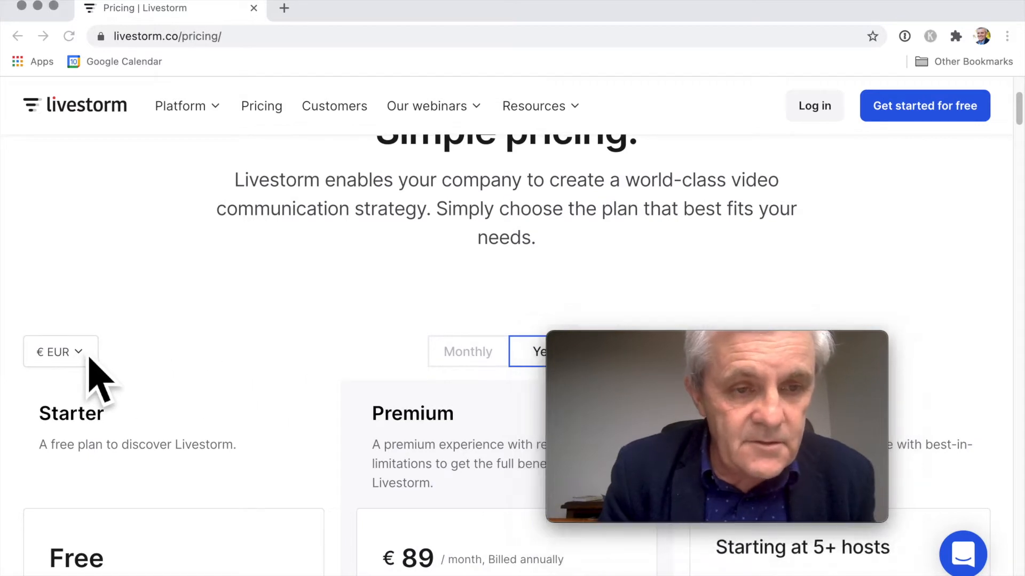
{"action": "left_click", "coordinate": [95, 362]}
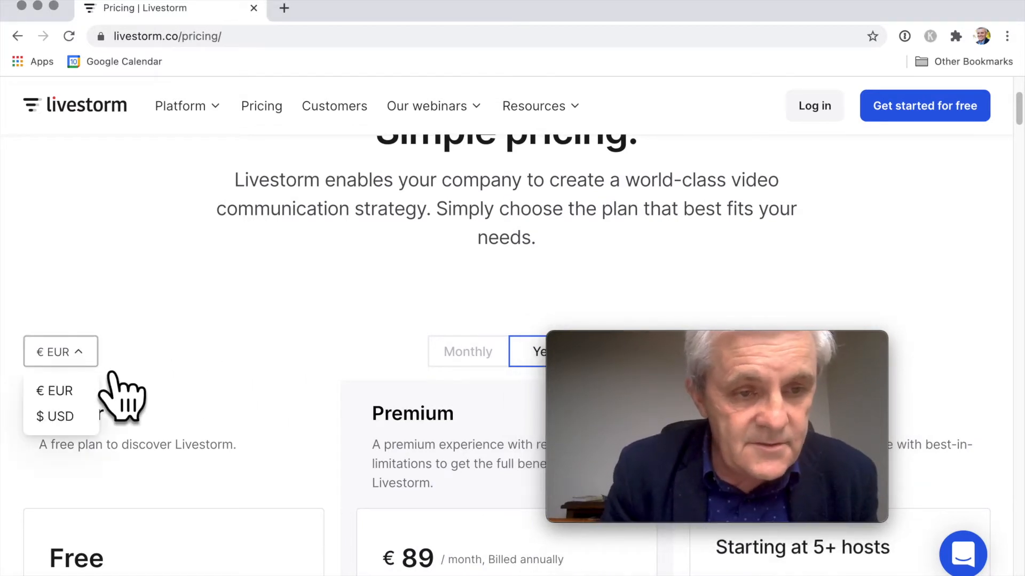
{"action": "left_click", "coordinate": [74, 424]}
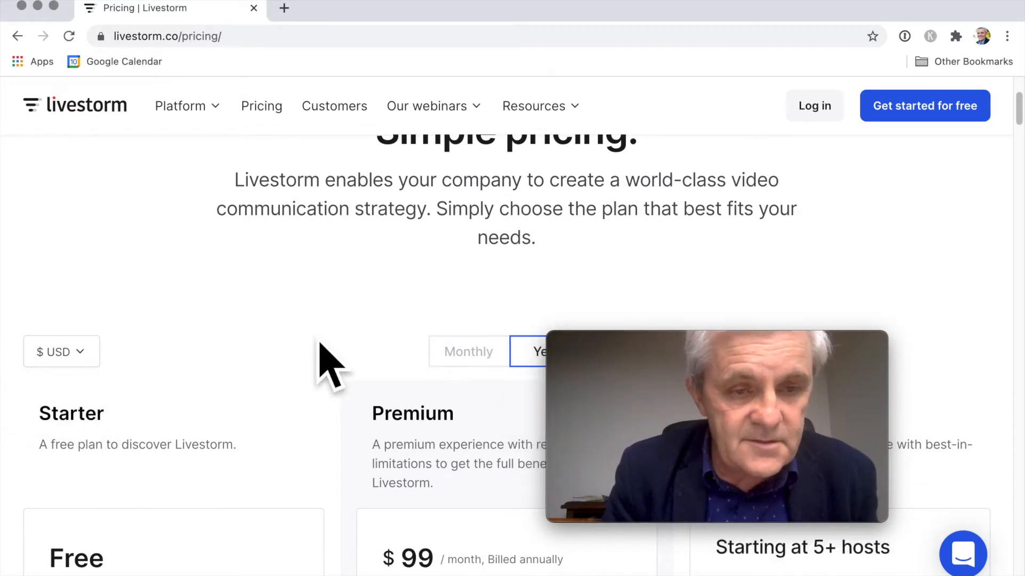
Step: Examine the features, event limits, attendee add-ons and host options of the Starter, Premium and Enterprise plans
{"action": "left_click", "coordinate": [718, 351]}
{"action": "left_click_drag", "start_coordinate": [718, 349], "coordinate": [857, 128]}
{"action": "scroll", "coordinate": [442, 260], "scroll_direction": "down", "scroll_amount": 5}
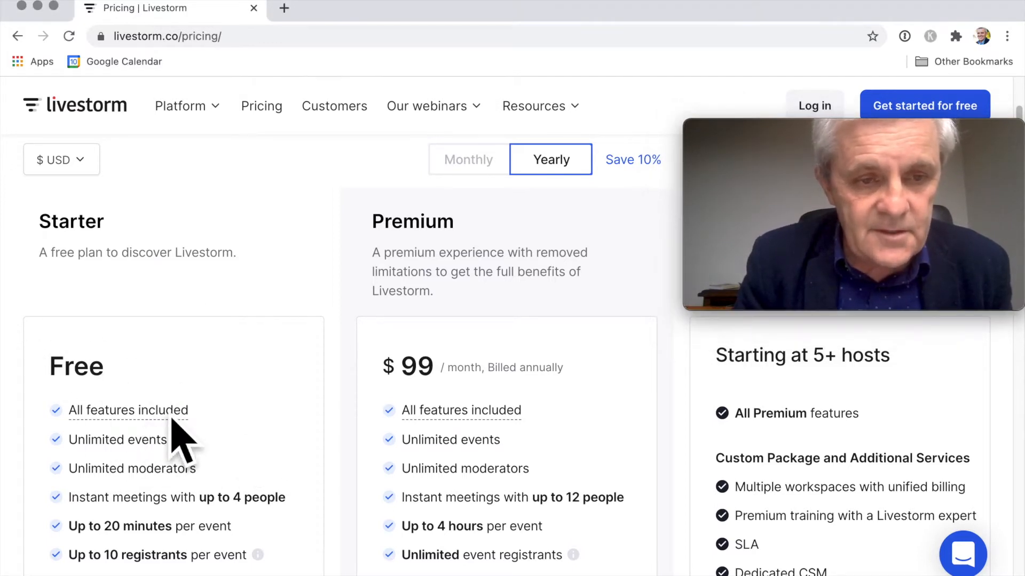
{"action": "scroll", "coordinate": [181, 443], "scroll_direction": "down", "scroll_amount": 15}
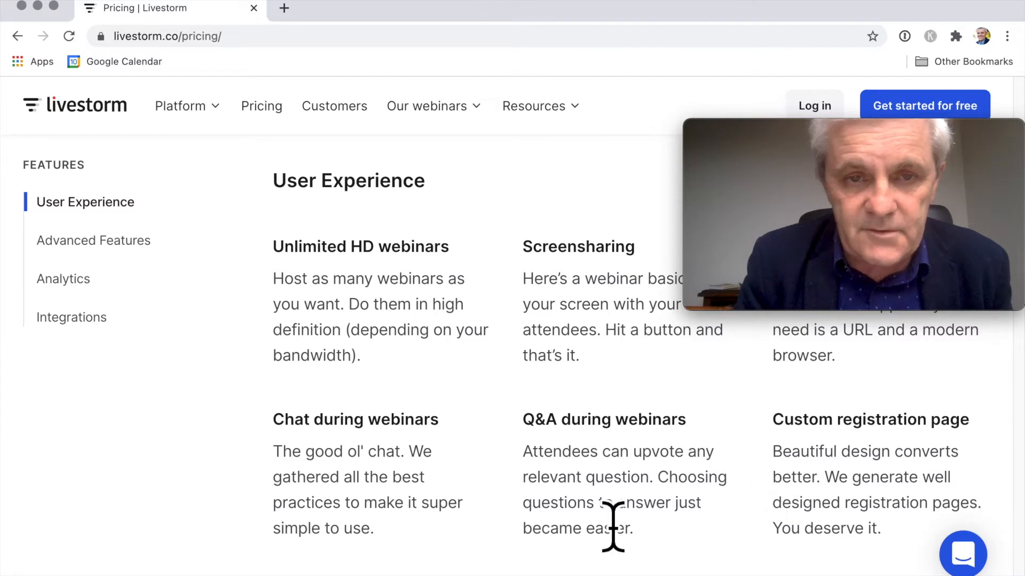
{"action": "scroll", "coordinate": [804, 528], "scroll_direction": "down", "scroll_amount": 3}
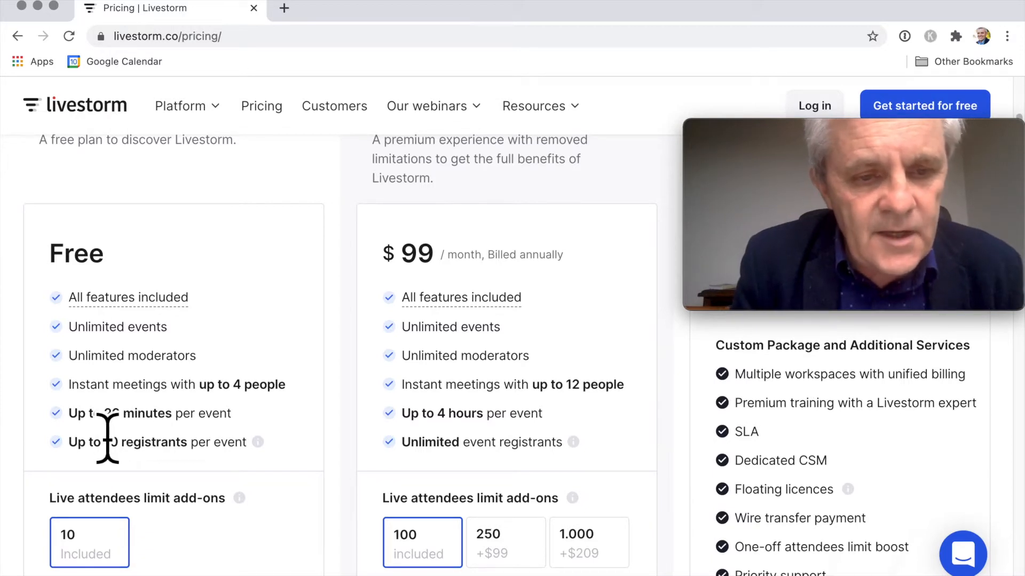
{"action": "mouse_move", "coordinate": [266, 457]}
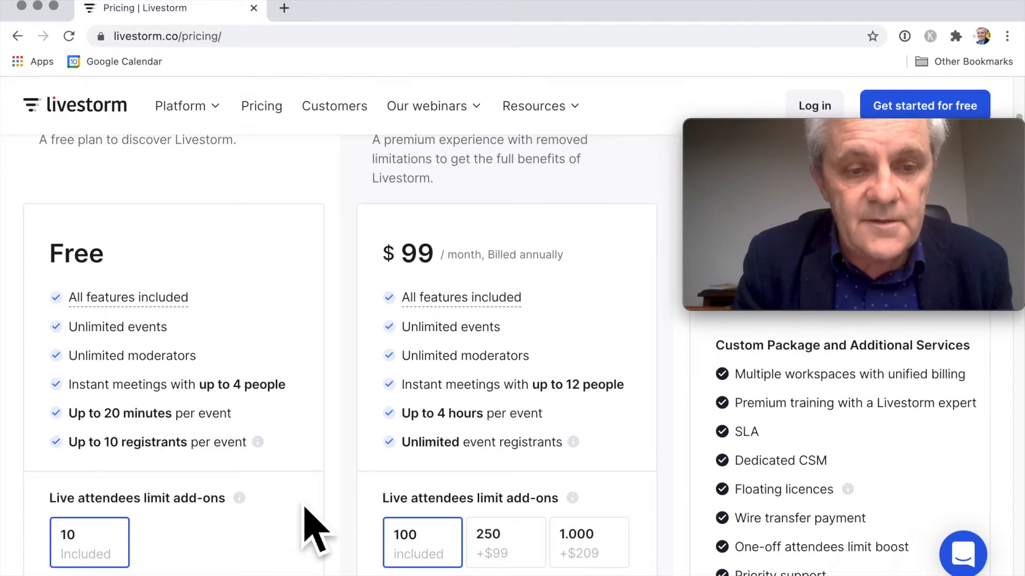
{"action": "scroll", "coordinate": [315, 531], "scroll_direction": "down", "scroll_amount": 3}
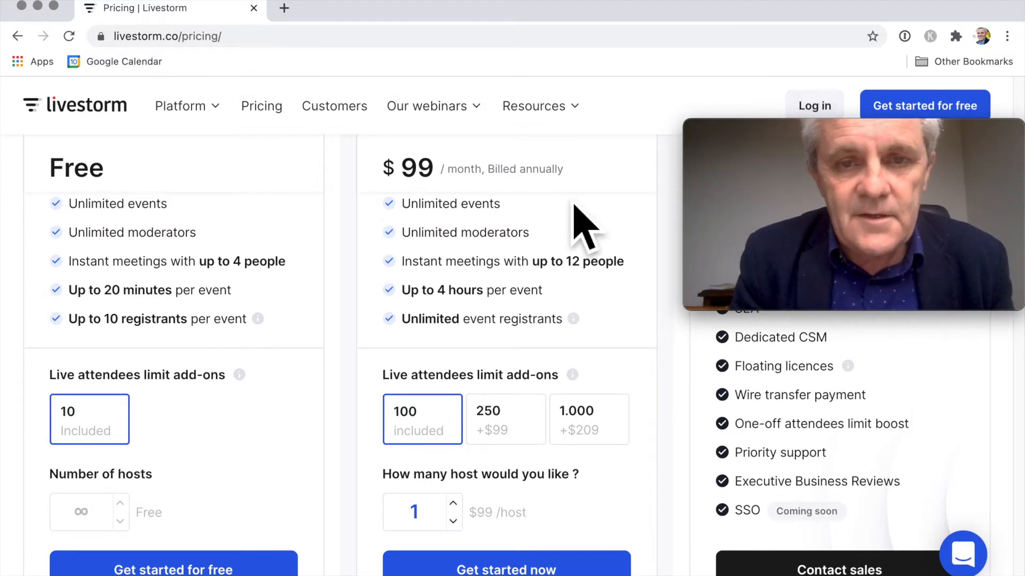
{"action": "scroll", "coordinate": [574, 205], "scroll_direction": "up", "scroll_amount": 5}
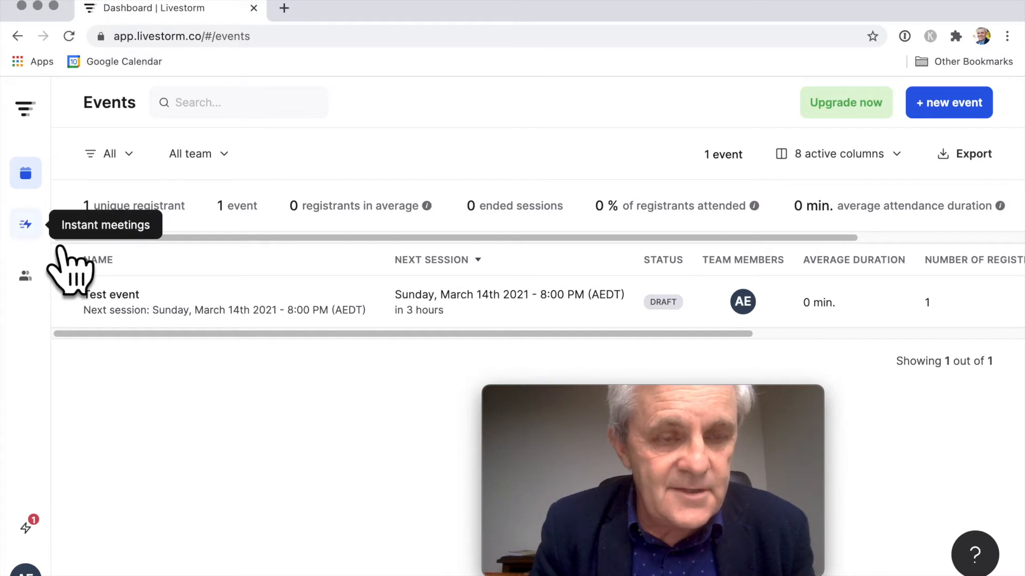
Step: Edit the One-off meeting room under instant meetings and change its name to "30 minute meeting"
{"action": "left_click", "coordinate": [58, 247]}
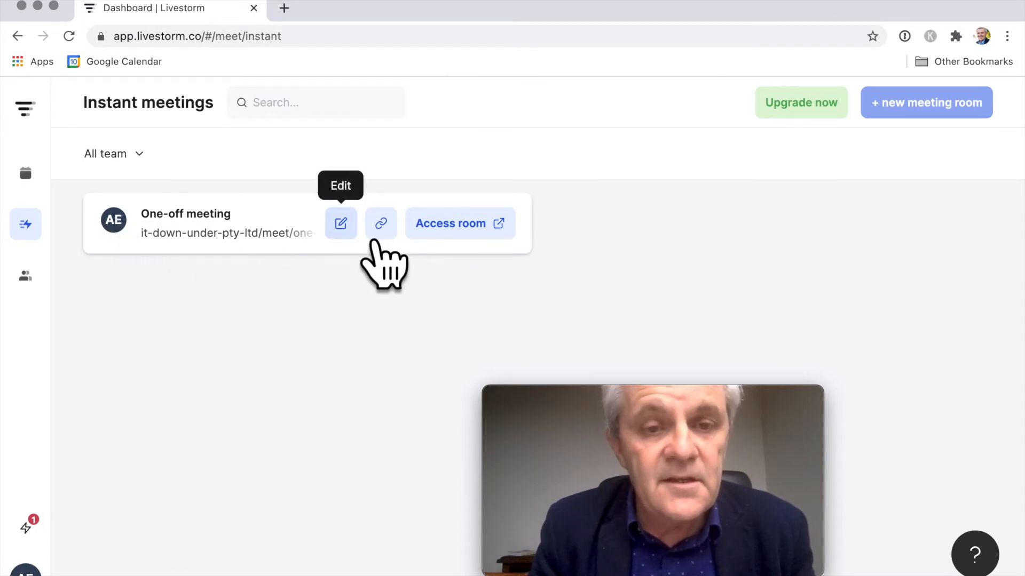
{"action": "left_click", "coordinate": [355, 232]}
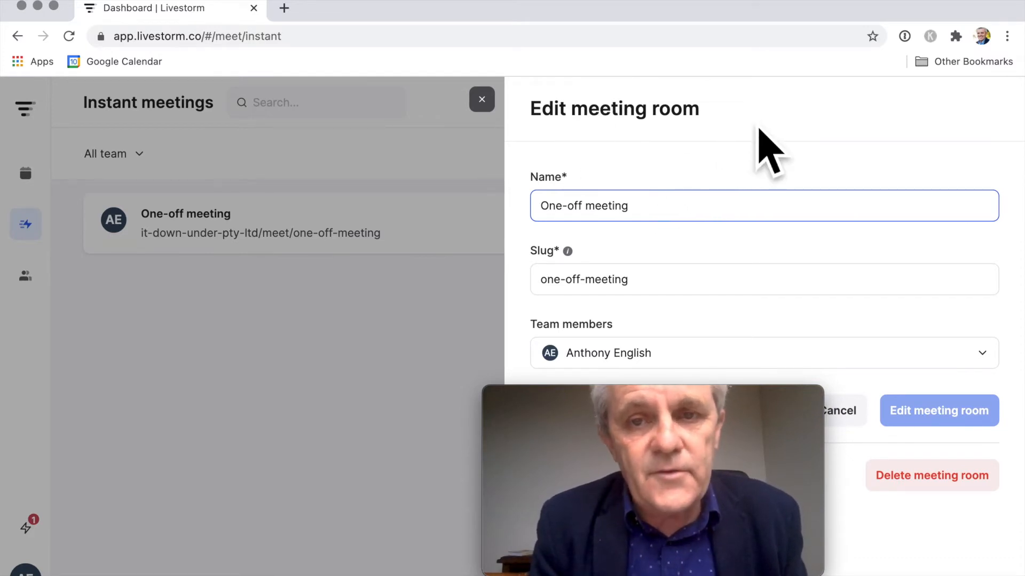
{"action": "key", "text": "alt+shift+Left"}
{"action": "key", "text": "alt+shift+Left"}
{"action": "key", "text": "alt+shift+Left"}
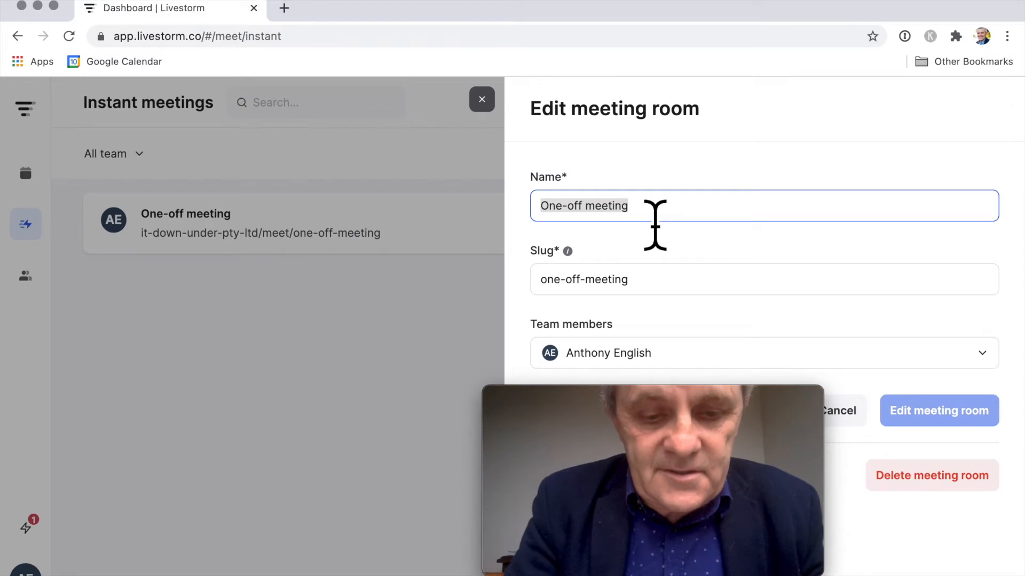
{"action": "type", "text": "30 minute"}
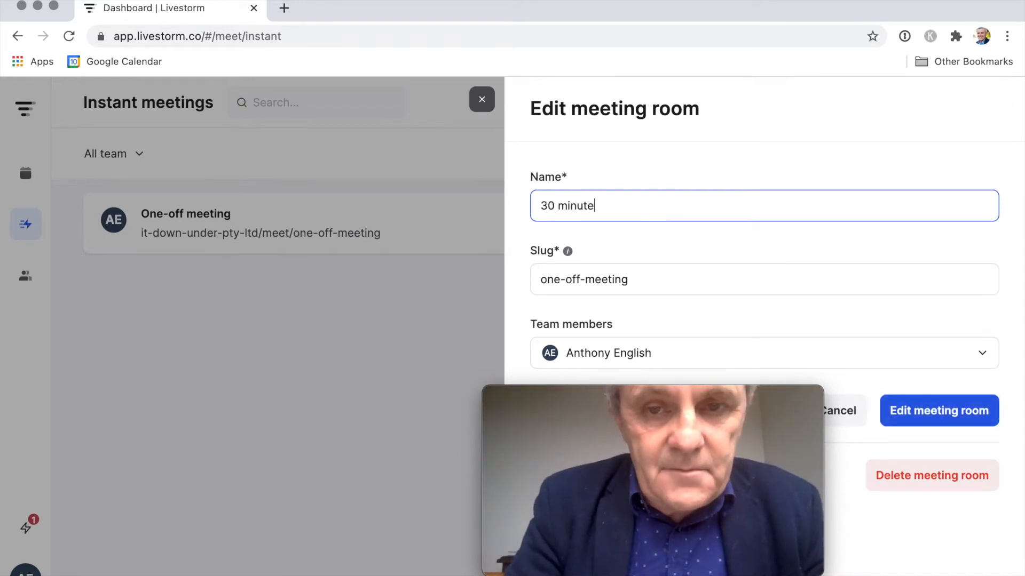
{"action": "type", "text": " meeting"}
Step: Set the meeting room's slug to "30-minute-meeting" and save the room changes
{"action": "key", "text": "Tab"}
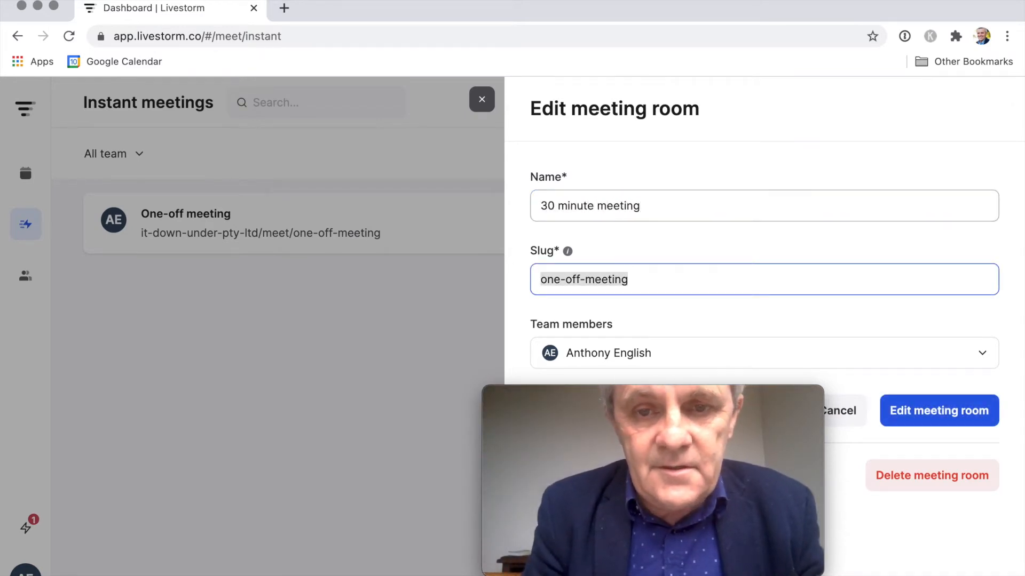
{"action": "type", "text": "30-min"}
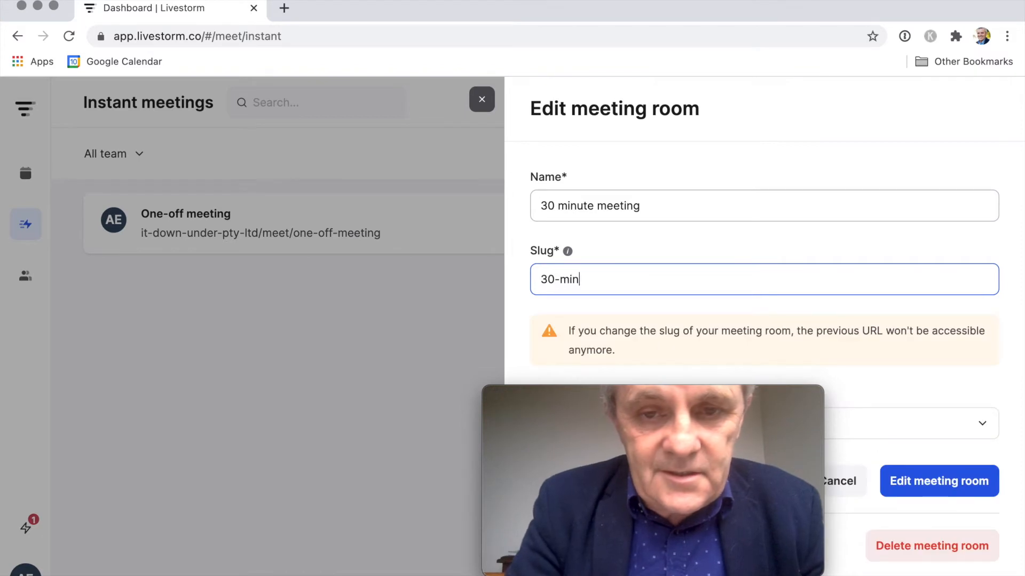
{"action": "type", "text": "ute-meeting"}
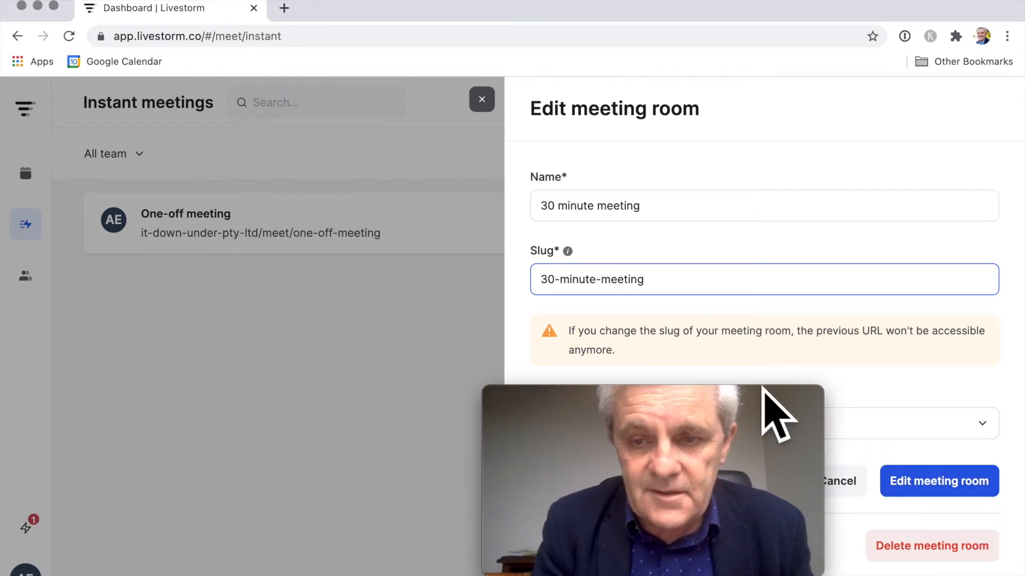
{"action": "left_click_drag", "start_coordinate": [754, 417], "coordinate": [308, 340]}
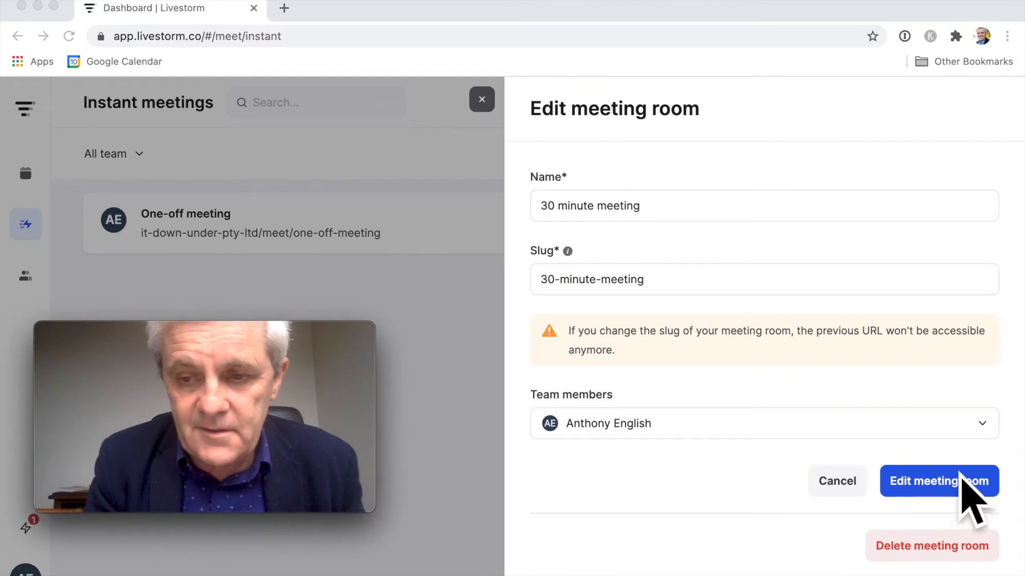
{"action": "left_click", "coordinate": [928, 500]}
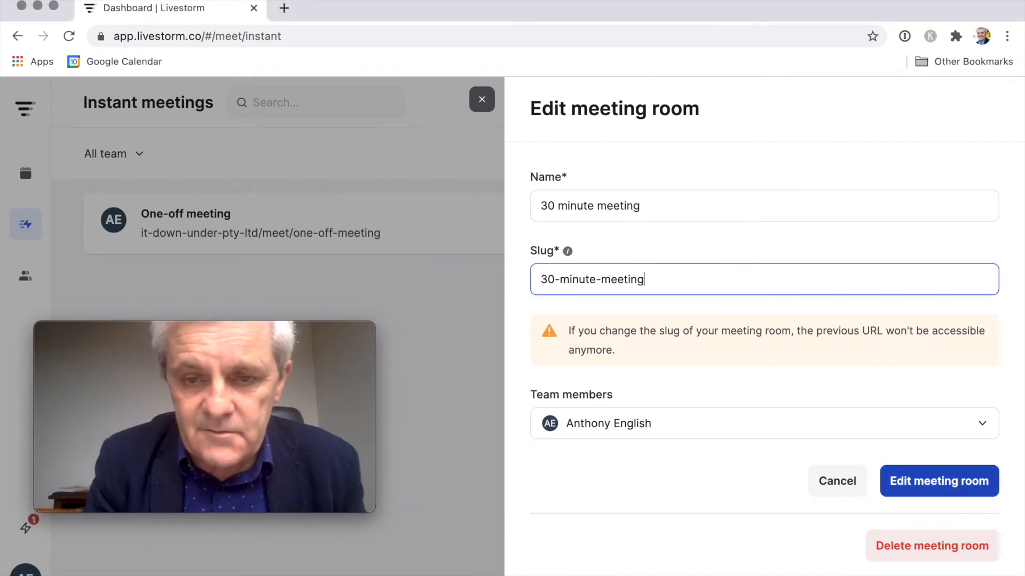
{"action": "left_click", "coordinate": [955, 486]}
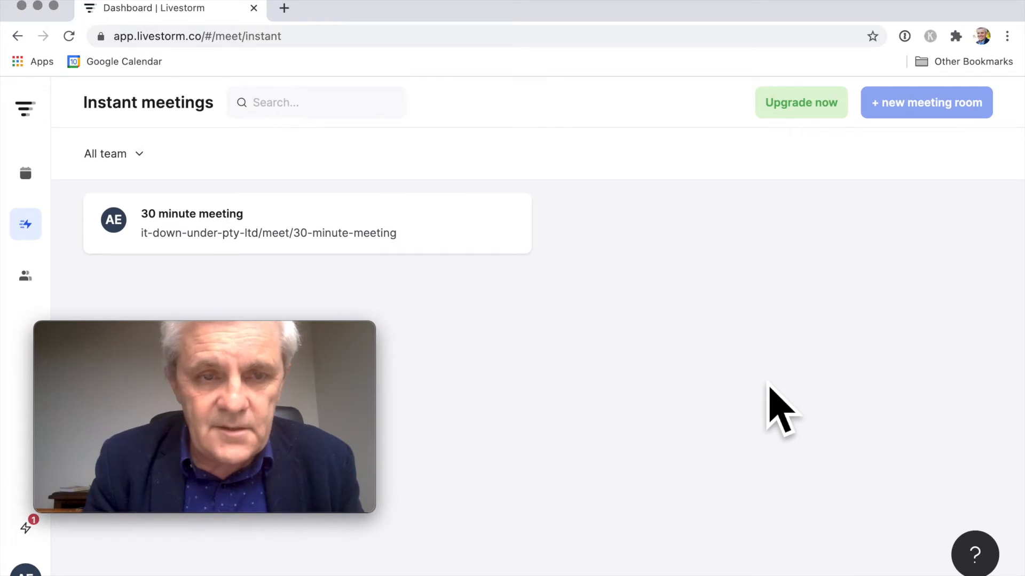
Step: Access the 30 minute meeting room and join it with the microphone and camera on
{"action": "mouse_move", "coordinate": [148, 235]}
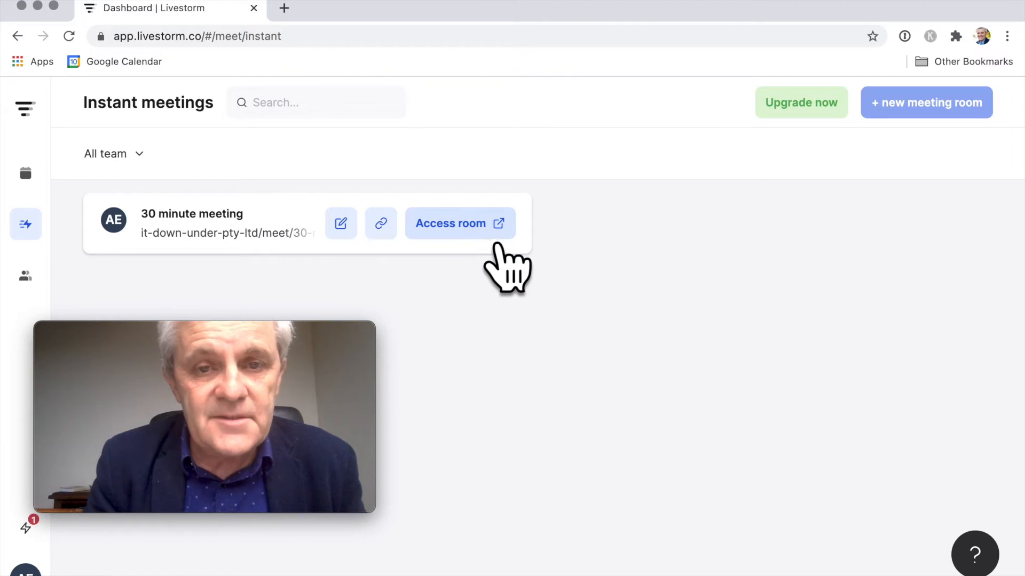
{"action": "left_click", "coordinate": [501, 243]}
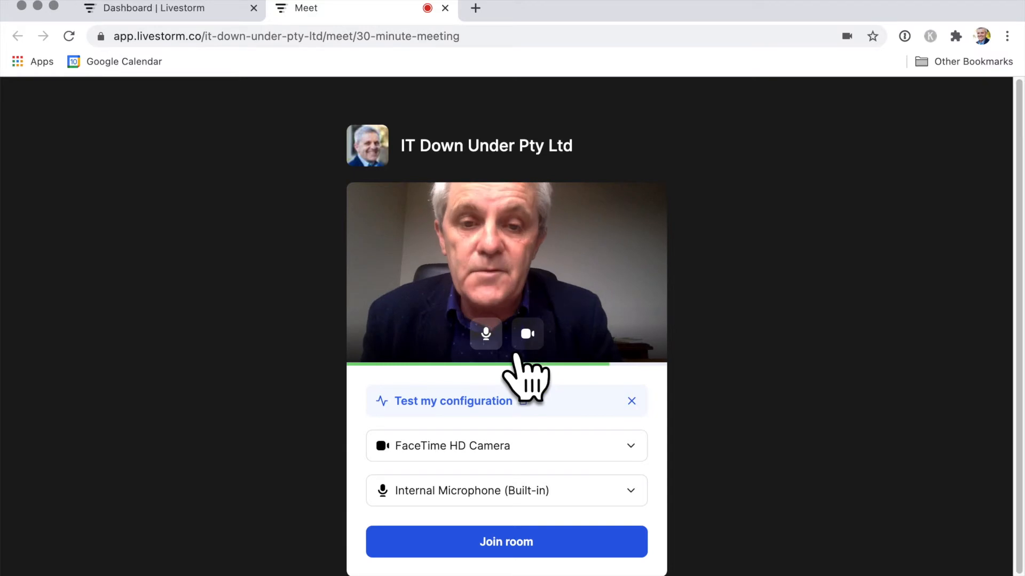
{"action": "left_click", "coordinate": [486, 334]}
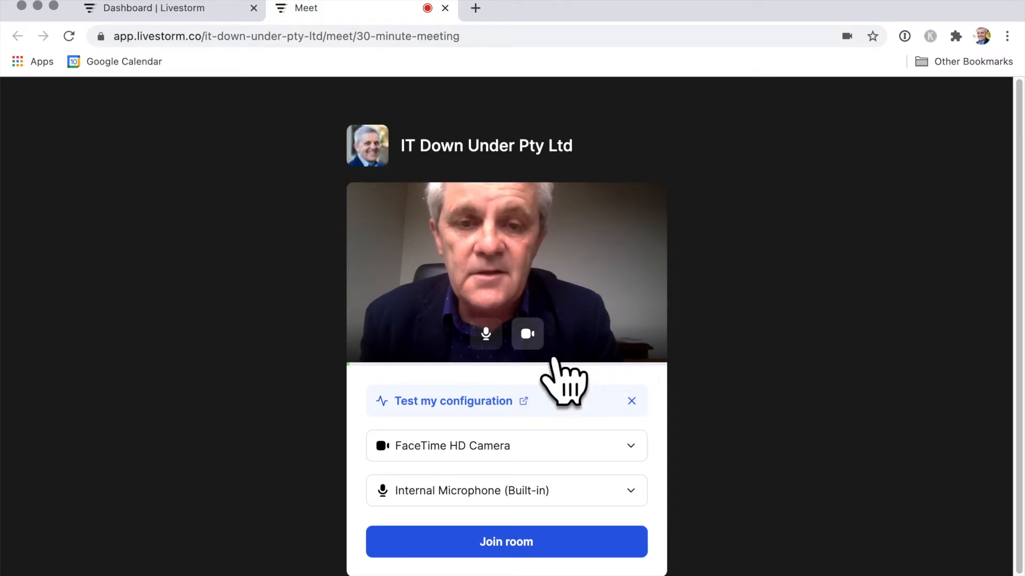
{"action": "left_click", "coordinate": [527, 334]}
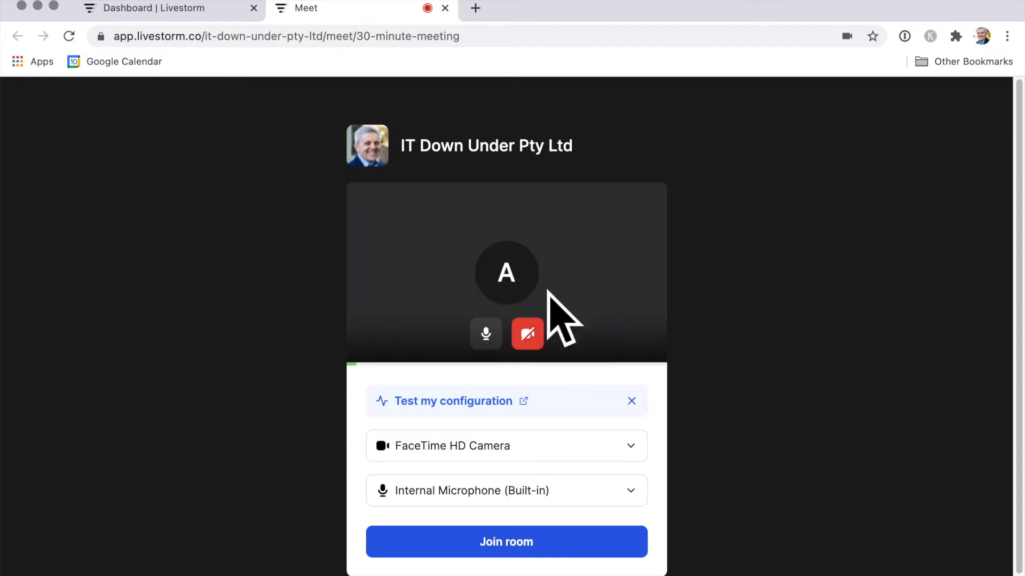
{"action": "left_click", "coordinate": [539, 344]}
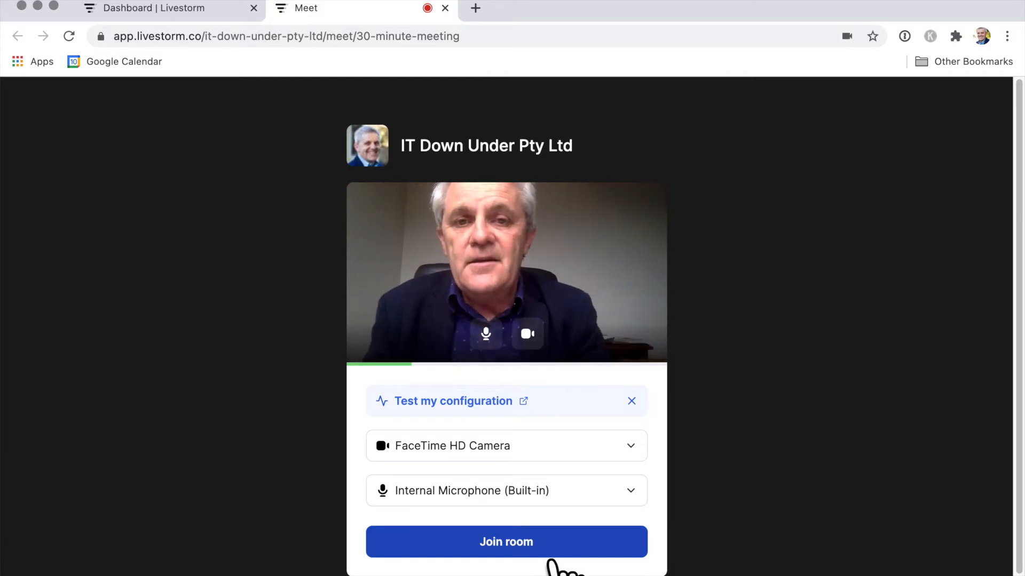
{"action": "left_click", "coordinate": [551, 555]}
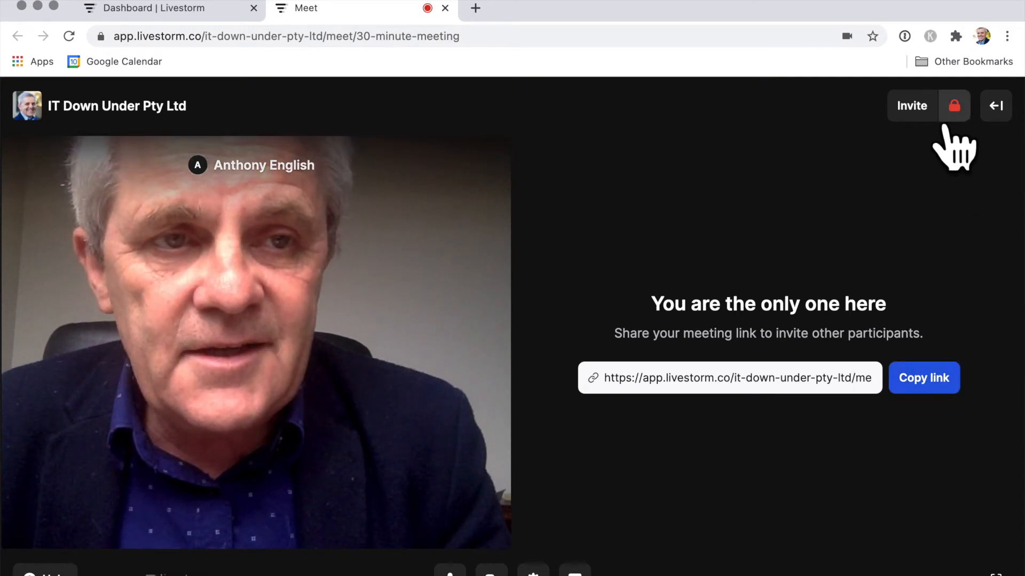
Step: View the meeting's invitation link and its audio/video device settings, closing each without making changes
{"action": "left_click", "coordinate": [914, 105]}
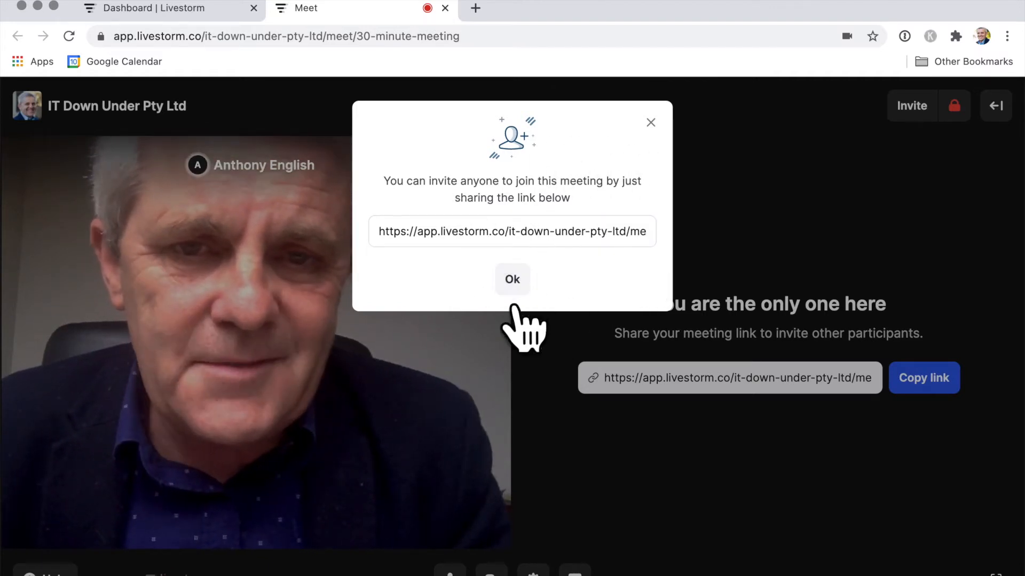
{"action": "left_click", "coordinate": [519, 281]}
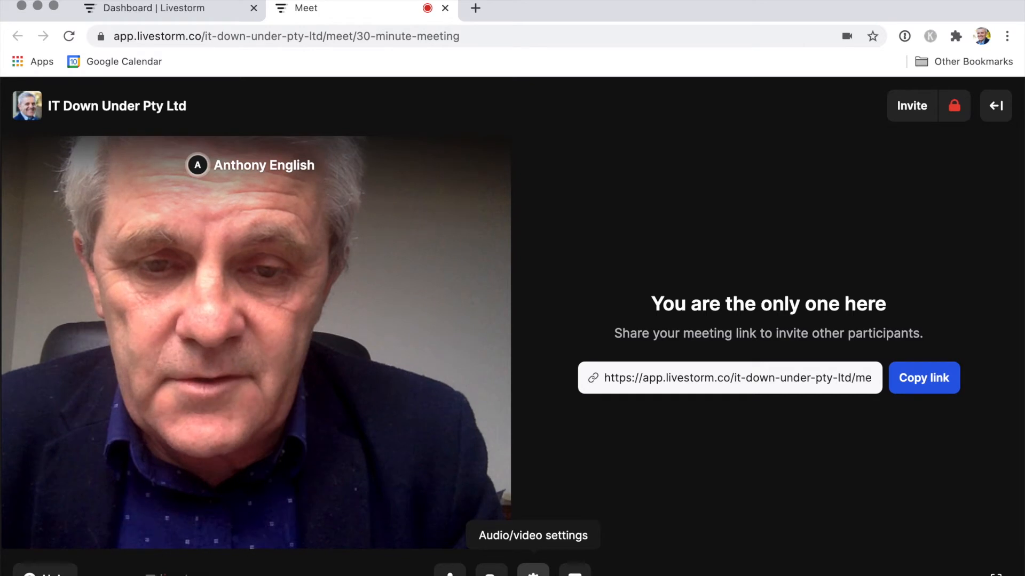
{"action": "left_click", "coordinate": [533, 570]}
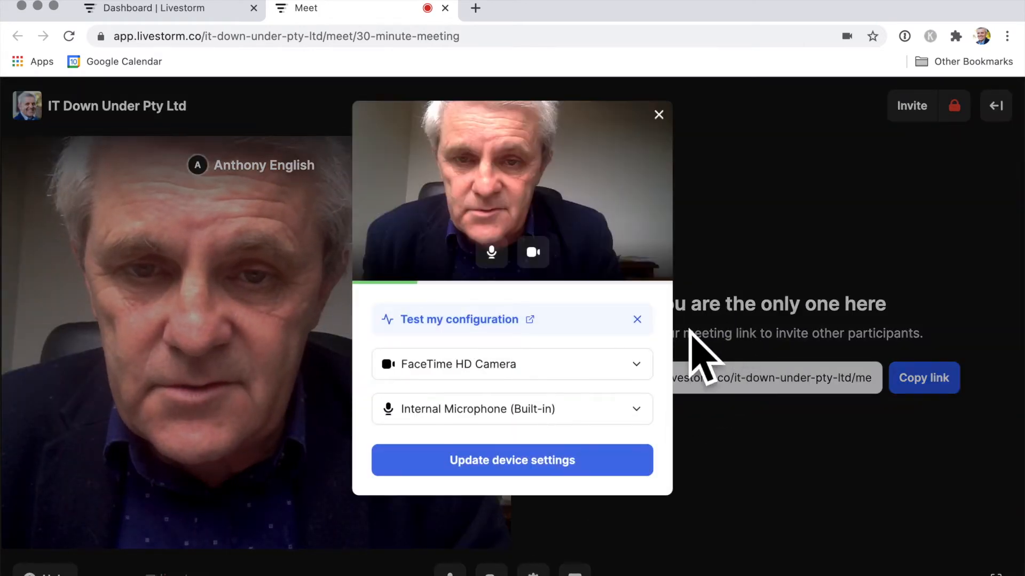
{"action": "left_click", "coordinate": [688, 144]}
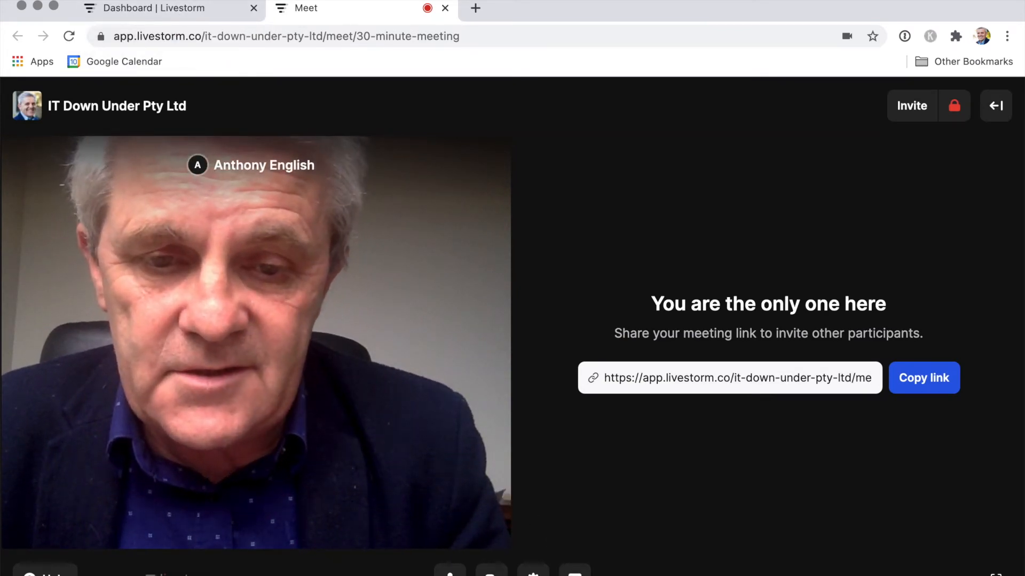
Step: Share the "Dashboard | Livestorm" Chrome tab in the meeting without audio
{"action": "left_click", "coordinate": [574, 573]}
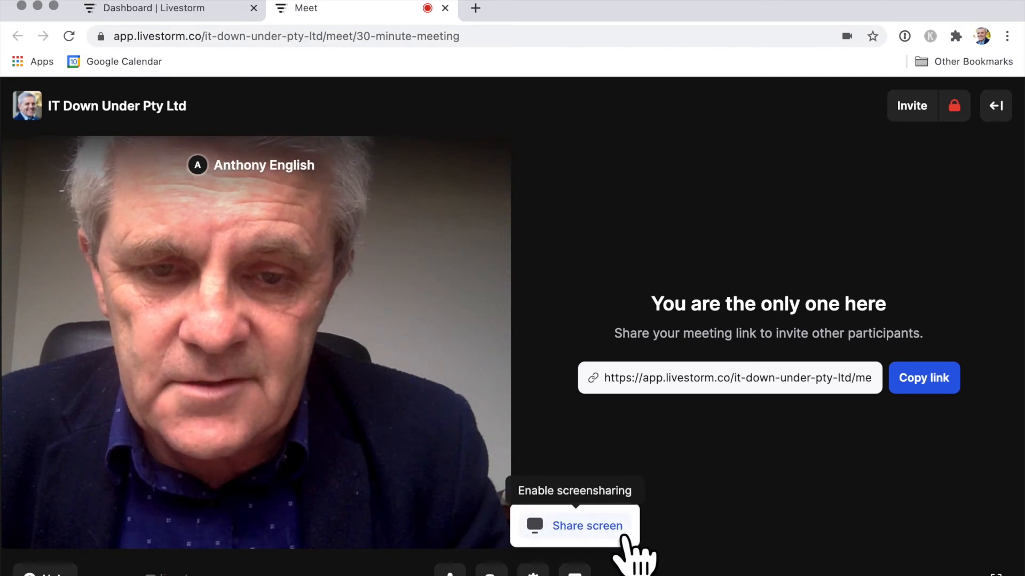
{"action": "left_click", "coordinate": [619, 535]}
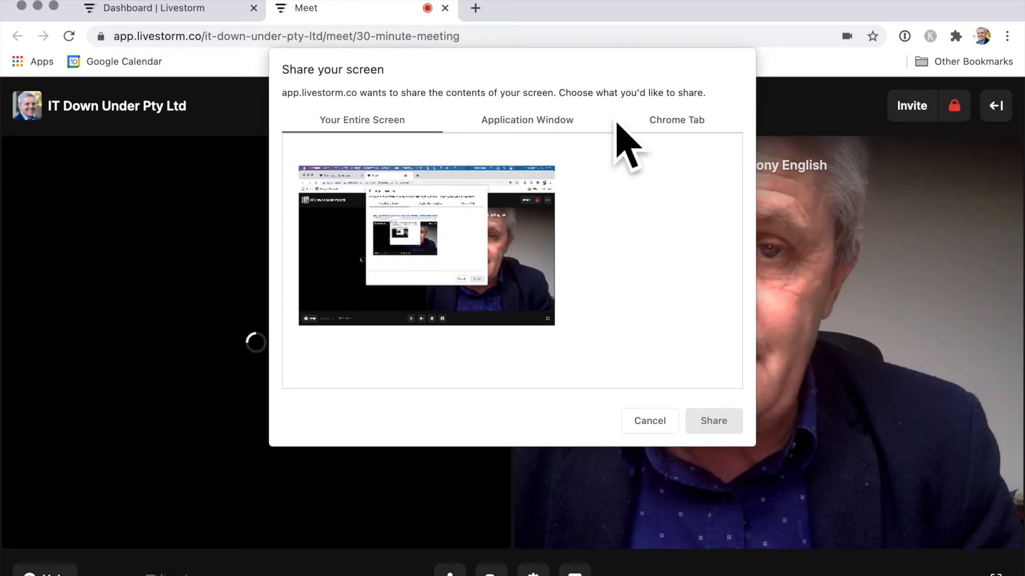
{"action": "left_click", "coordinate": [687, 124]}
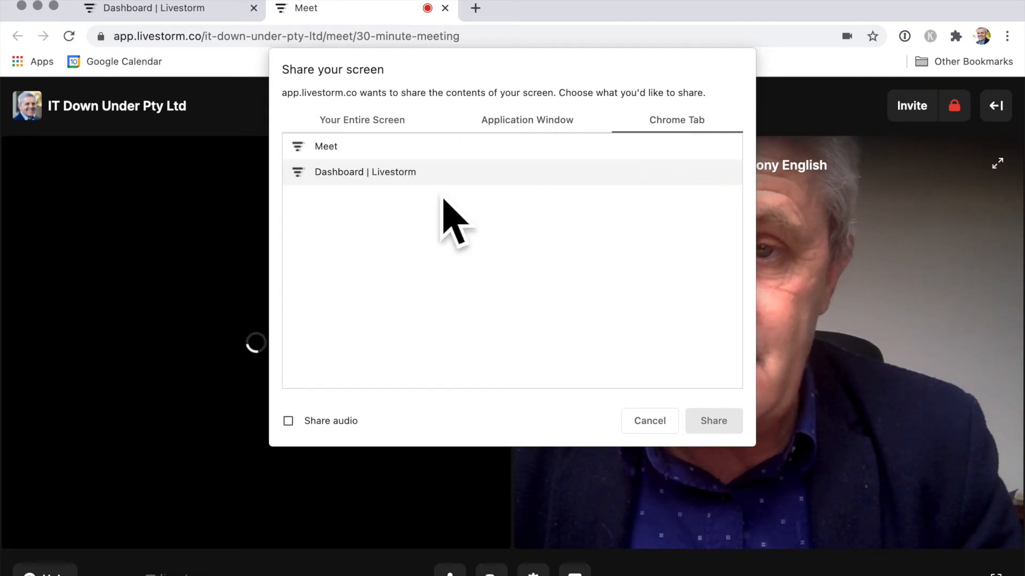
{"action": "left_click", "coordinate": [361, 180]}
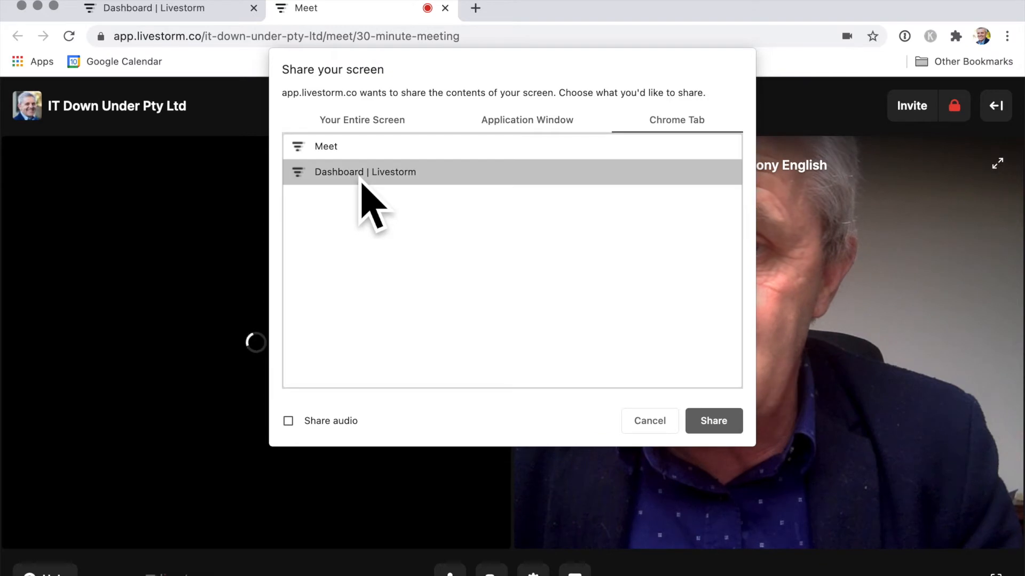
{"action": "left_click", "coordinate": [714, 421]}
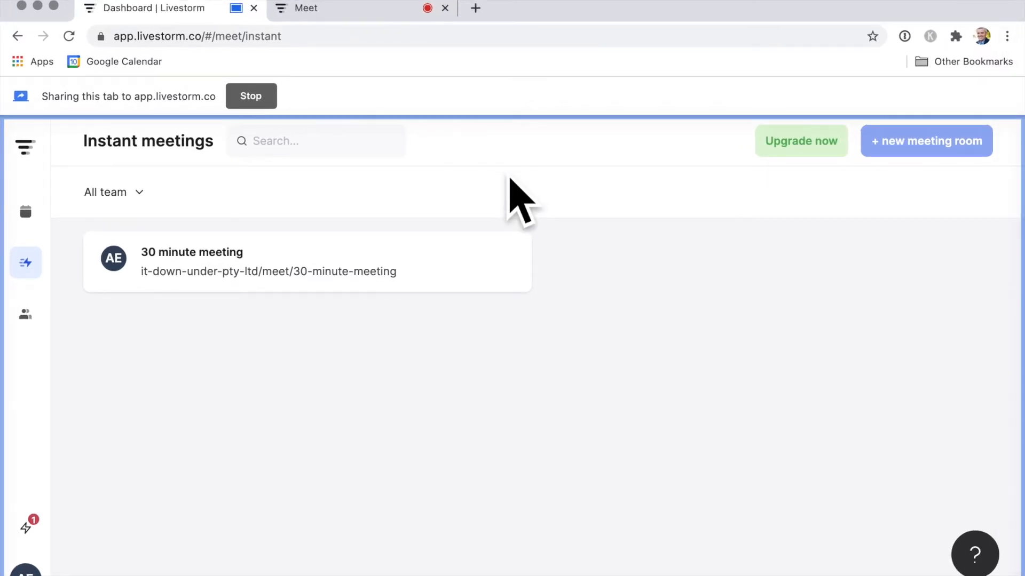
Step: Return to the meeting, enlarge the webcam video, switch the main view back to the shared tab, and stop the screen share
{"action": "left_click", "coordinate": [373, 12]}
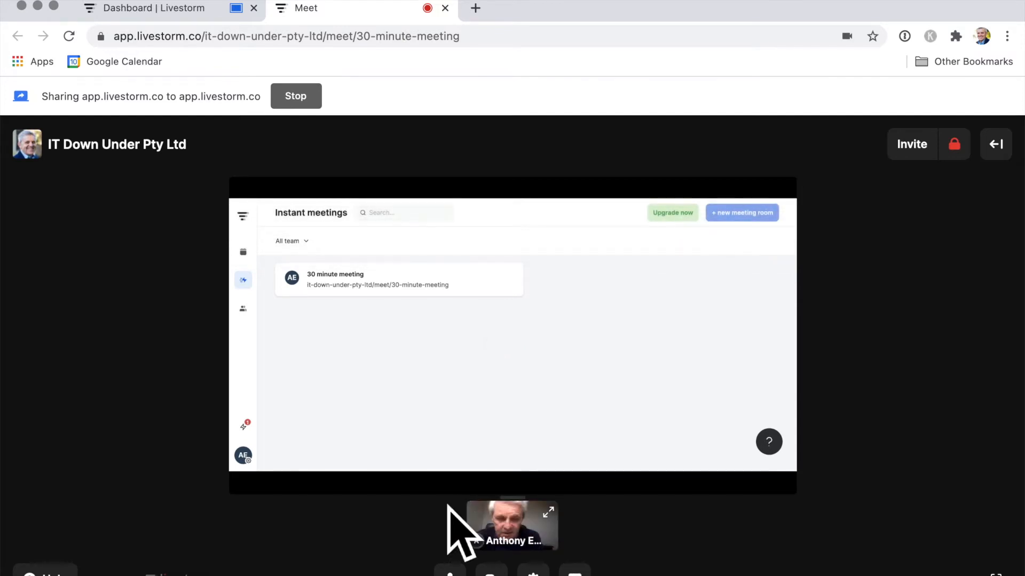
{"action": "left_click", "coordinate": [550, 513]}
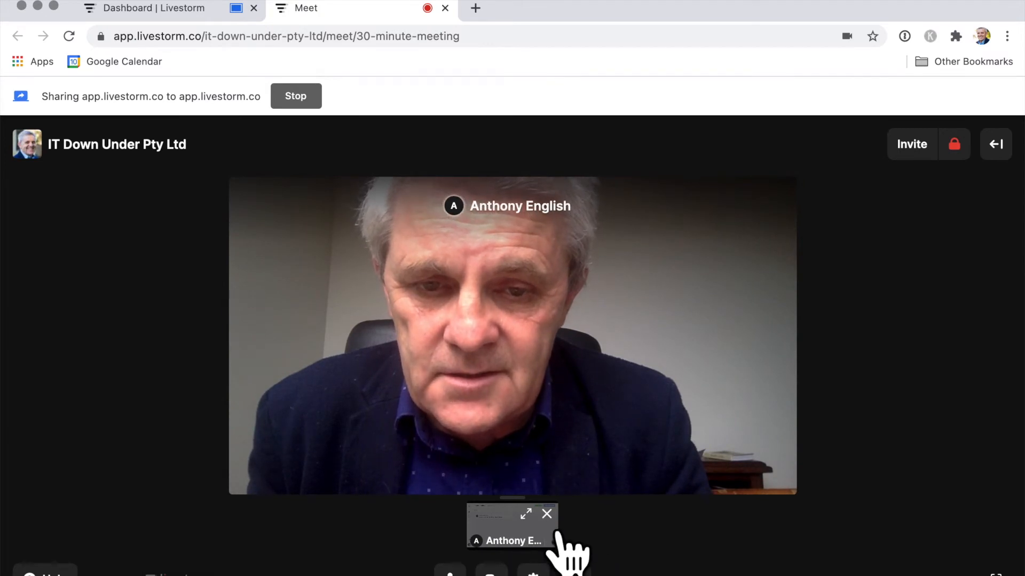
{"action": "left_click", "coordinate": [536, 515]}
{"action": "mouse_move", "coordinate": [666, 479]}
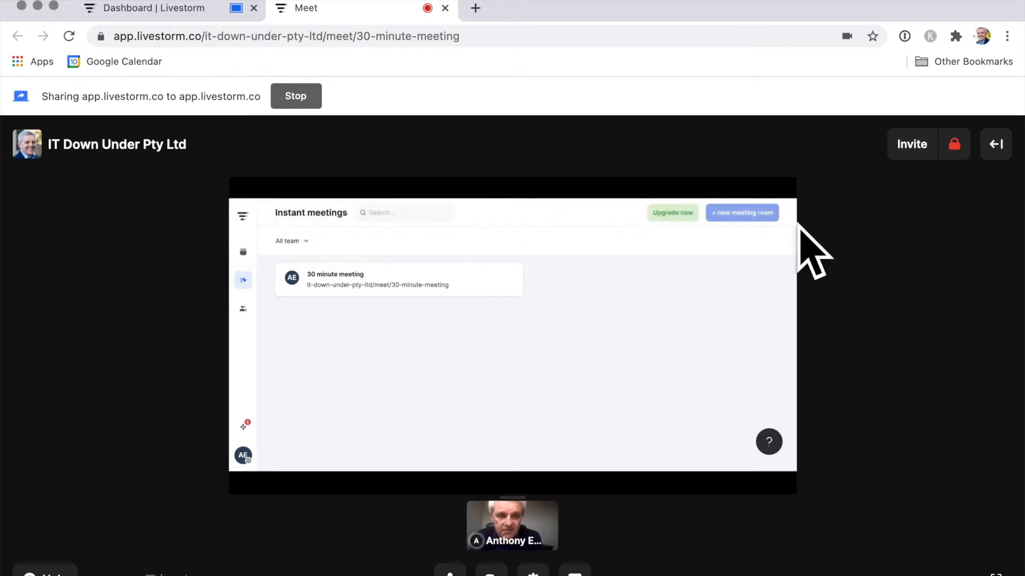
{"action": "left_click", "coordinate": [770, 207]}
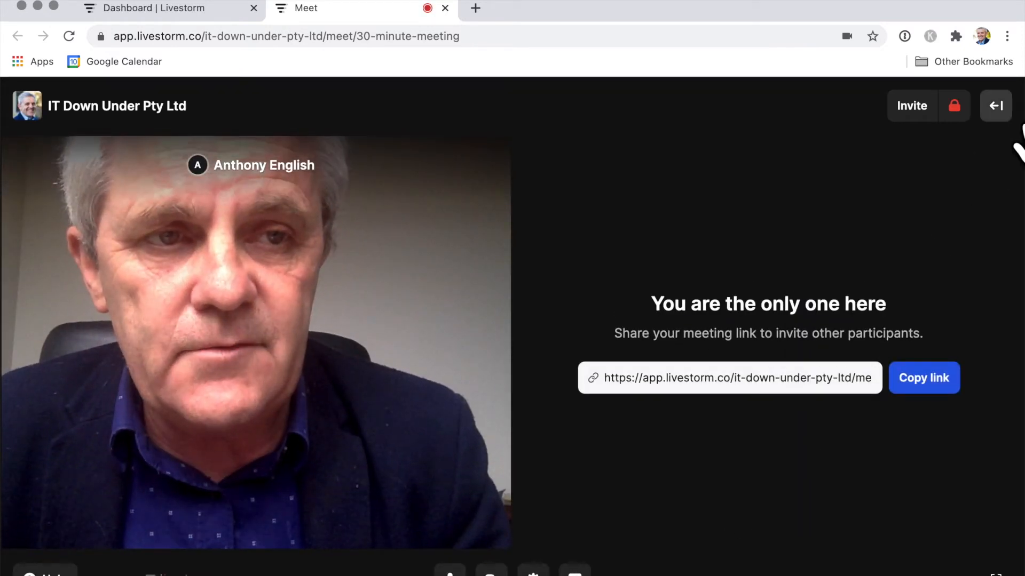
Step: View the meeting's chat and check the 30 minute meeting room in the Livestorm dashboard, closing the chat on return
{"action": "left_click", "coordinate": [997, 105]}
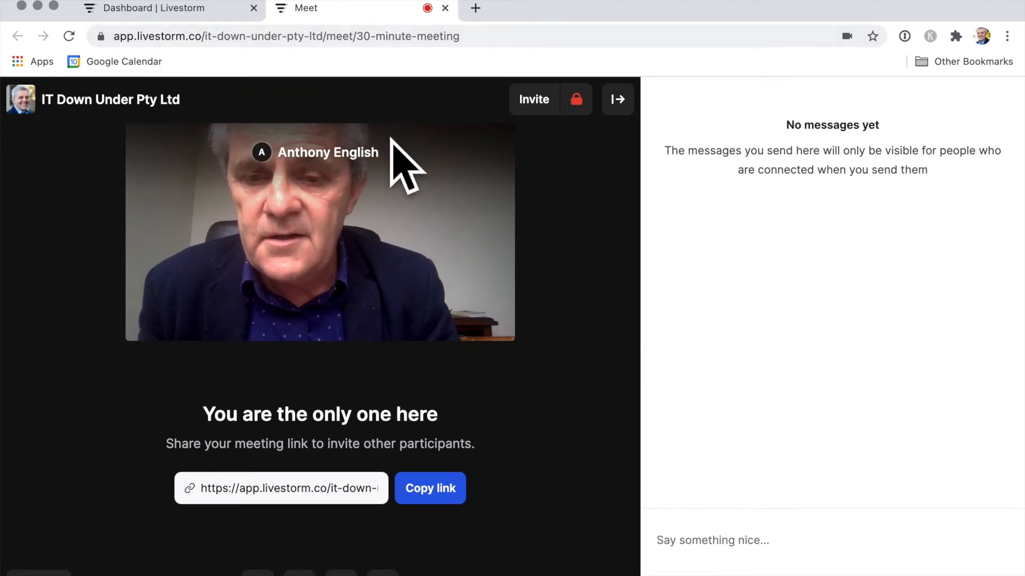
{"action": "left_click", "coordinate": [176, 10]}
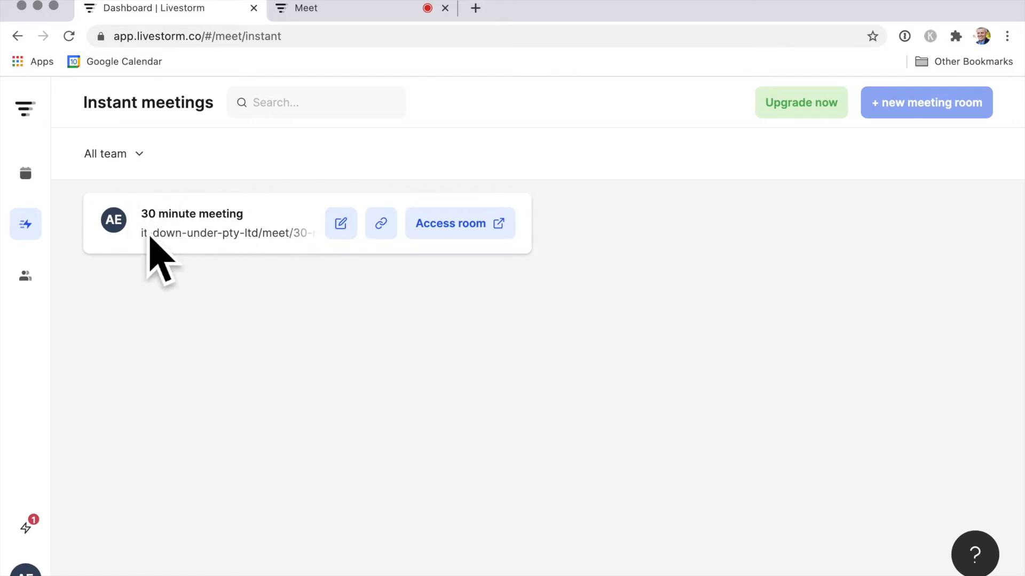
{"action": "left_click", "coordinate": [350, 16]}
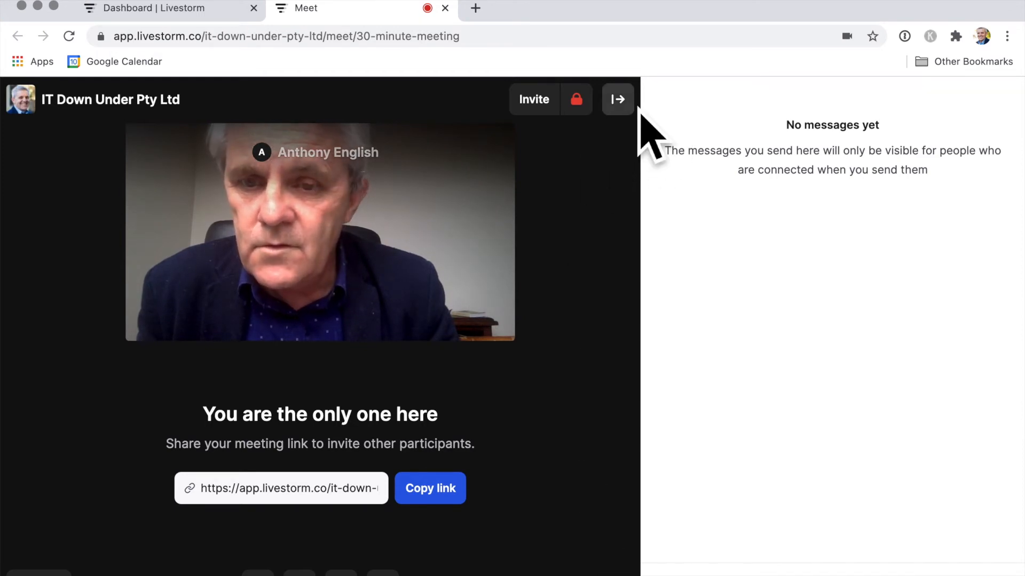
{"action": "left_click", "coordinate": [619, 101]}
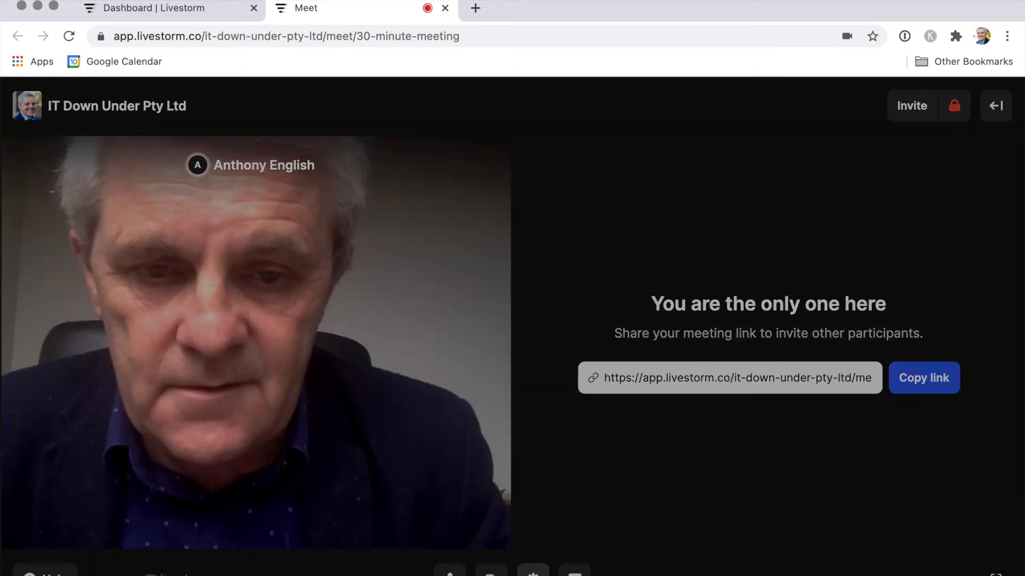
Step: View the meeting's device settings and its audio/video troubleshooting help, closing each without making changes
{"action": "left_click", "coordinate": [533, 572]}
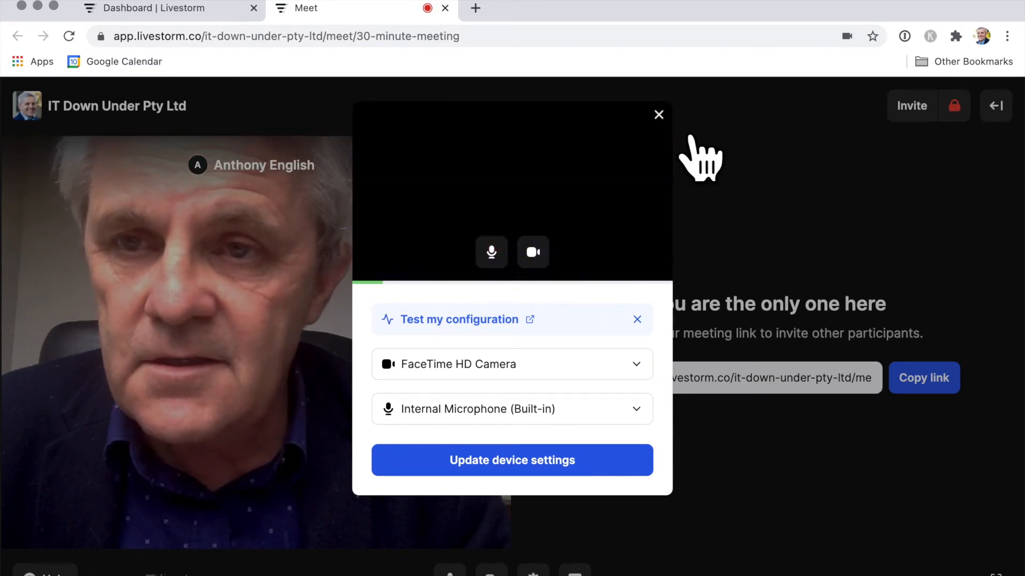
{"action": "left_click", "coordinate": [670, 127]}
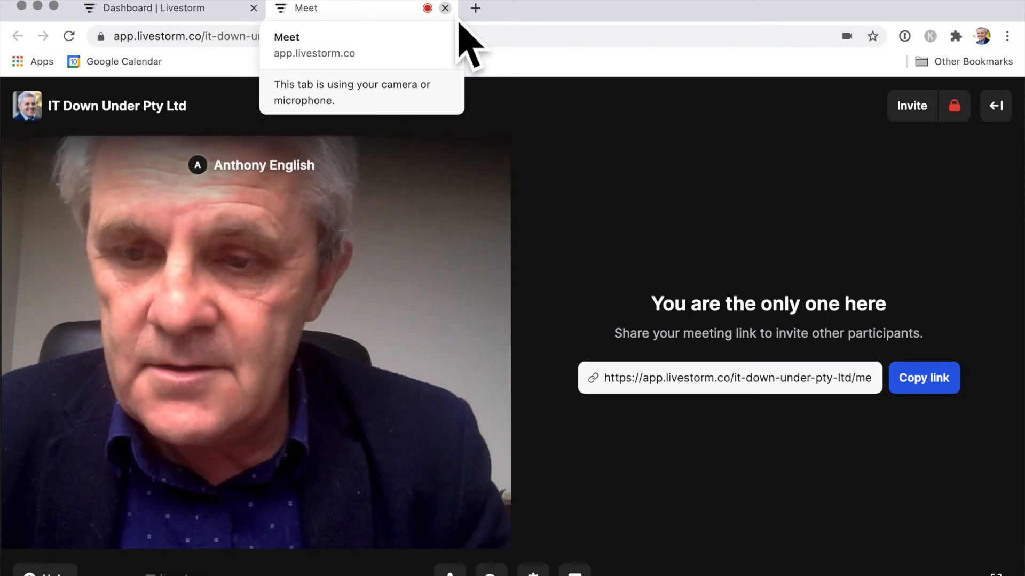
{"action": "left_click", "coordinate": [45, 573]}
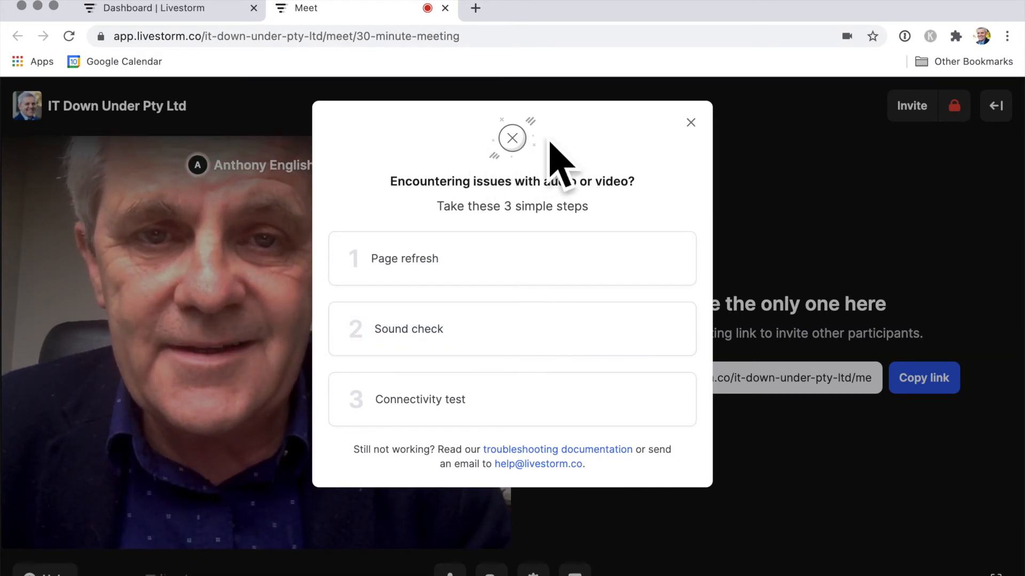
{"action": "left_click", "coordinate": [718, 137]}
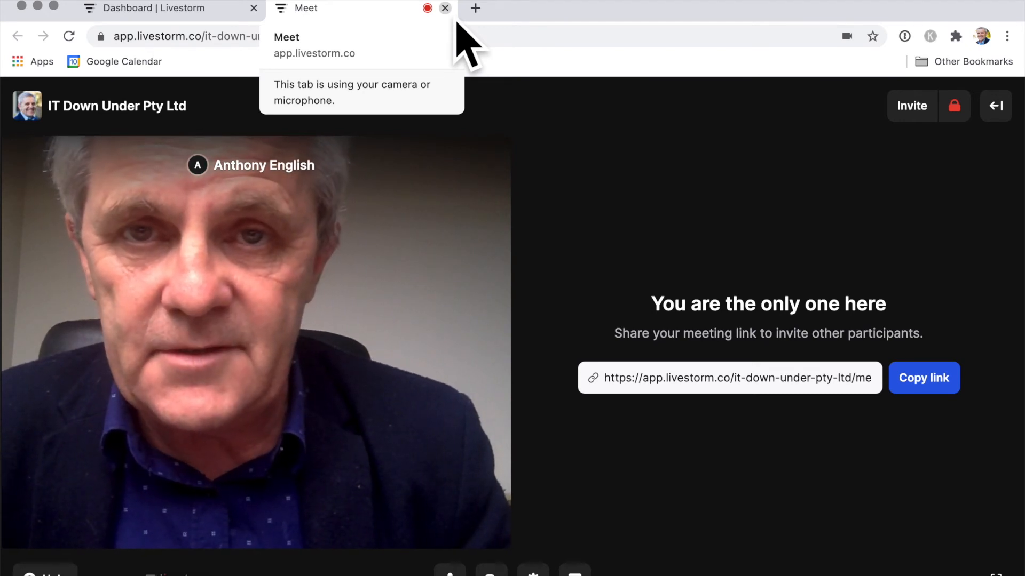
Step: Close the meeting's browser tab and confirm leaving the site
{"action": "left_click", "coordinate": [445, 8]}
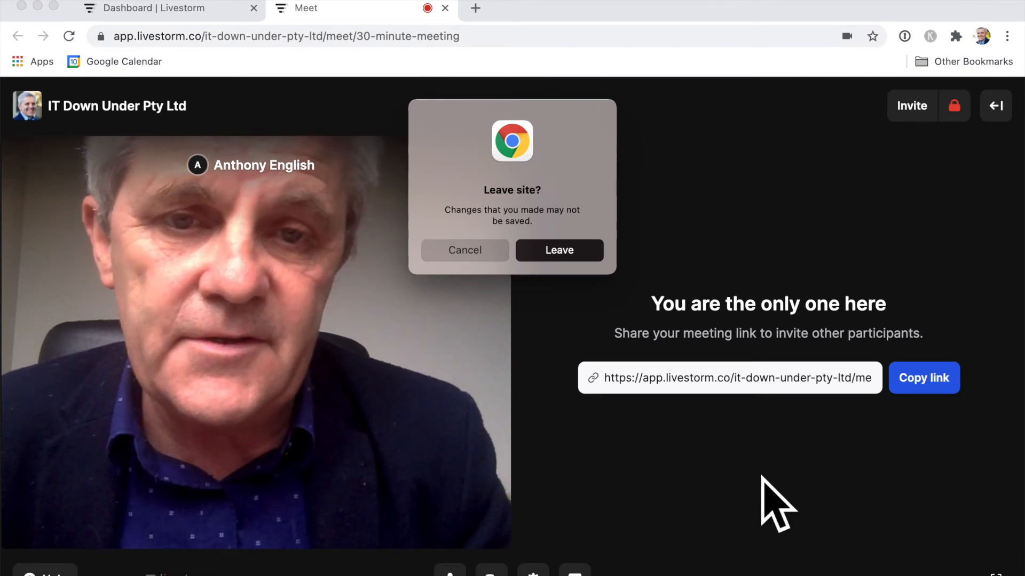
{"action": "left_click", "coordinate": [579, 255]}
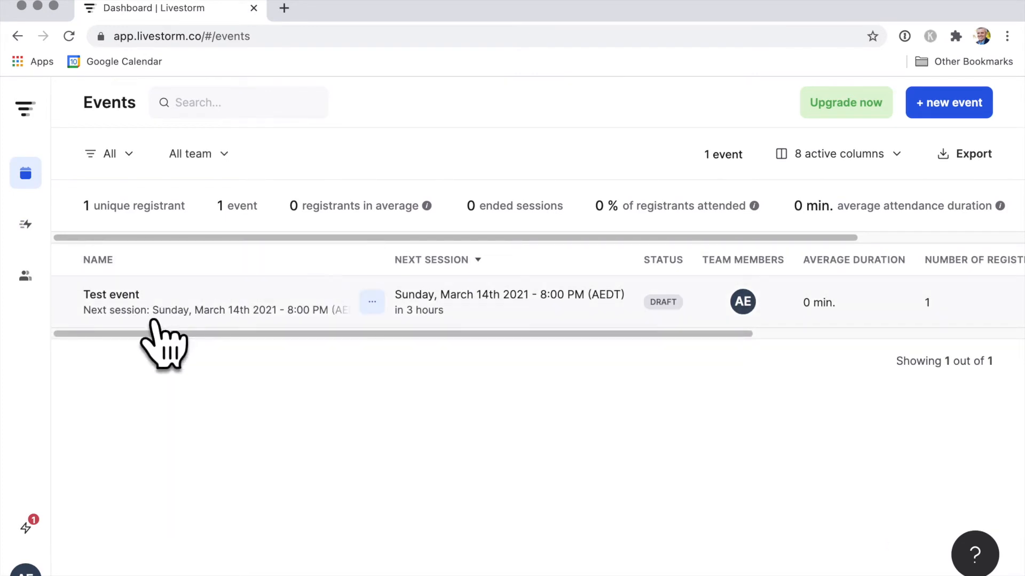
Step: Open Test event from the events list and view its sessions and recordings
{"action": "left_click", "coordinate": [153, 318]}
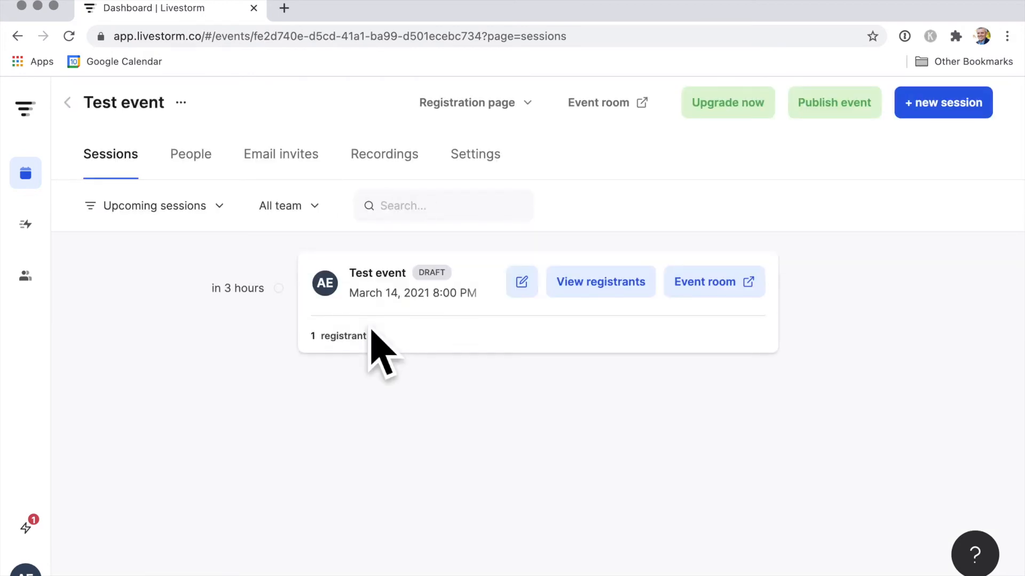
{"action": "mouse_move", "coordinate": [643, 299]}
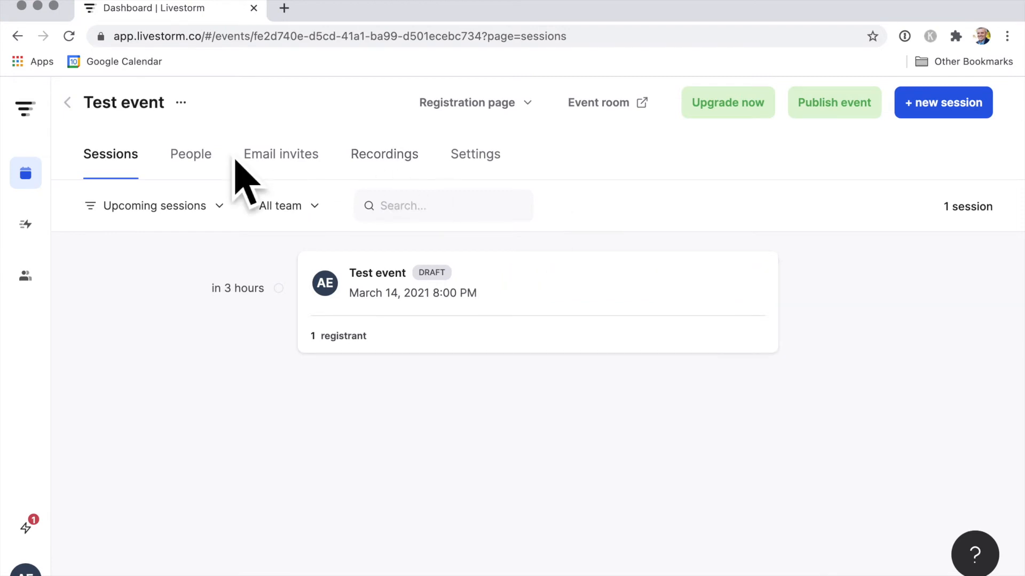
{"action": "left_click", "coordinate": [421, 181]}
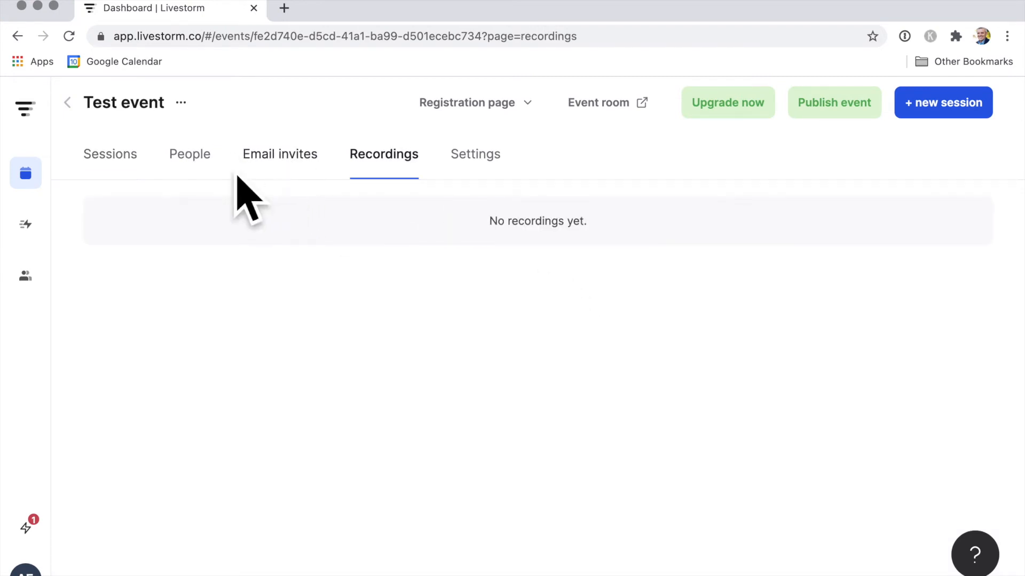
Step: Review Test event's general settings, including the options for who is allowed to speak
{"action": "left_click", "coordinate": [516, 175]}
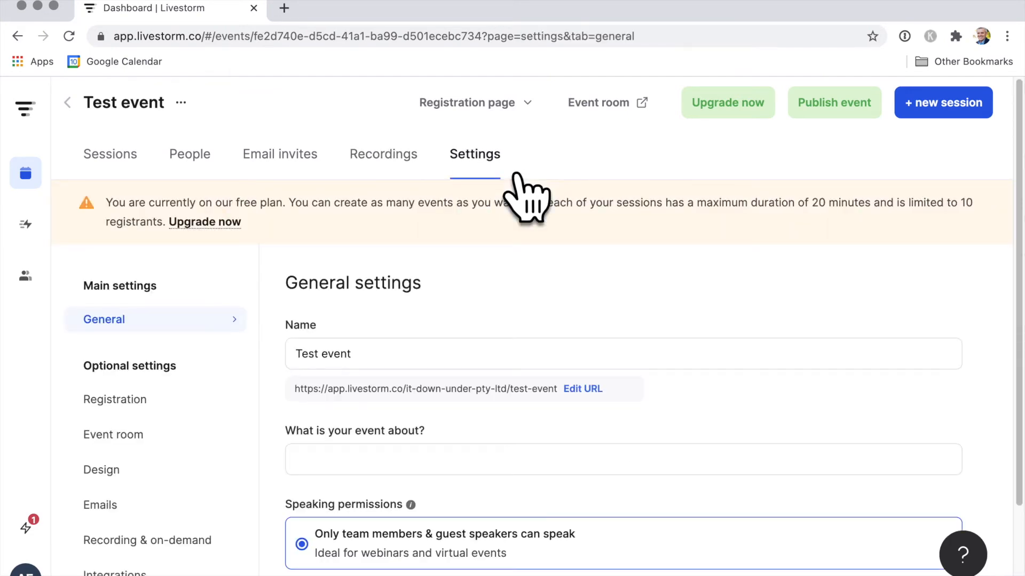
{"action": "scroll", "coordinate": [518, 407], "scroll_direction": "down", "scroll_amount": 2}
{"action": "scroll", "coordinate": [518, 419], "scroll_direction": "down", "scroll_amount": 1}
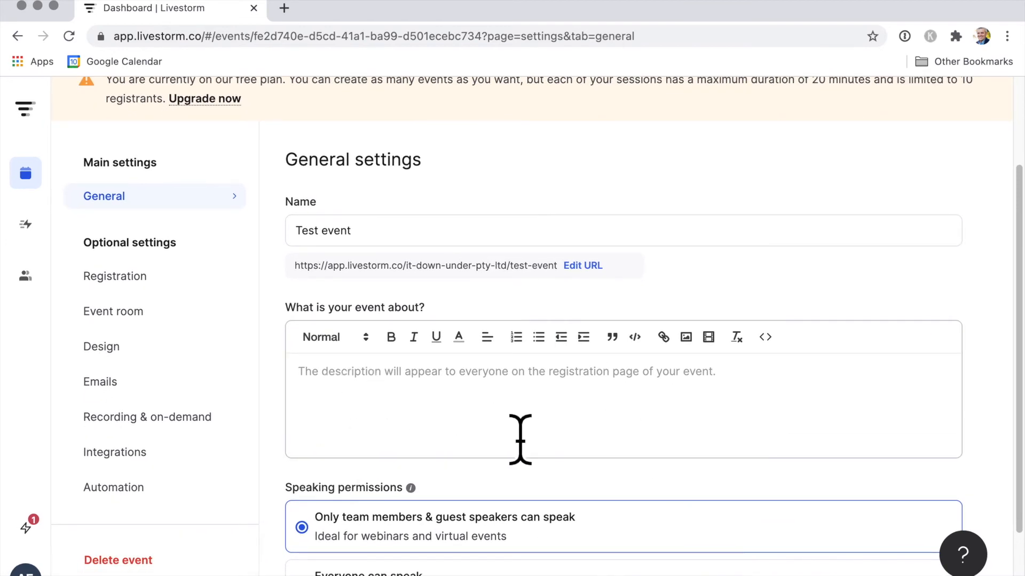
{"action": "scroll", "coordinate": [590, 499], "scroll_direction": "down", "scroll_amount": 3}
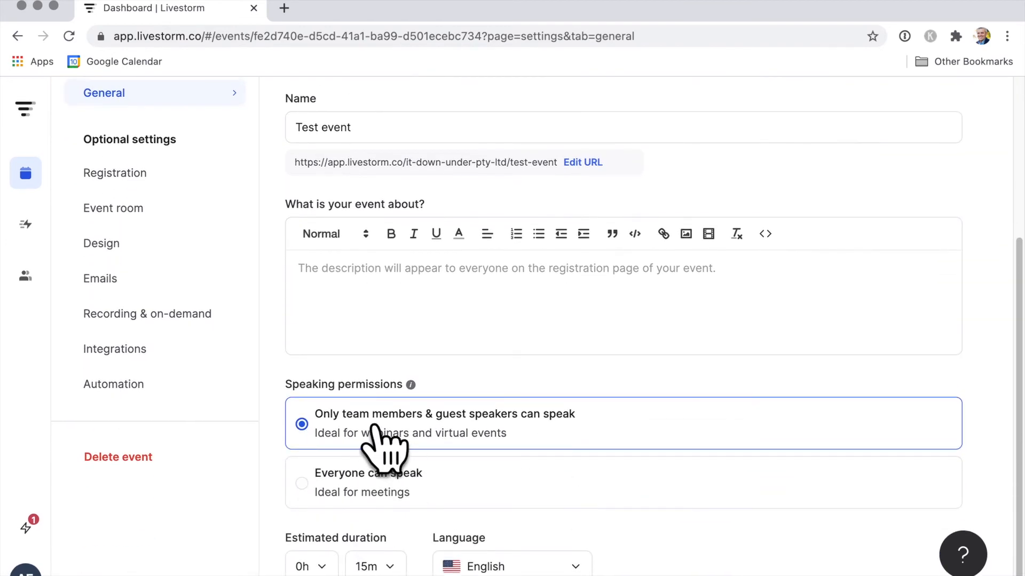
{"action": "mouse_move", "coordinate": [384, 428]}
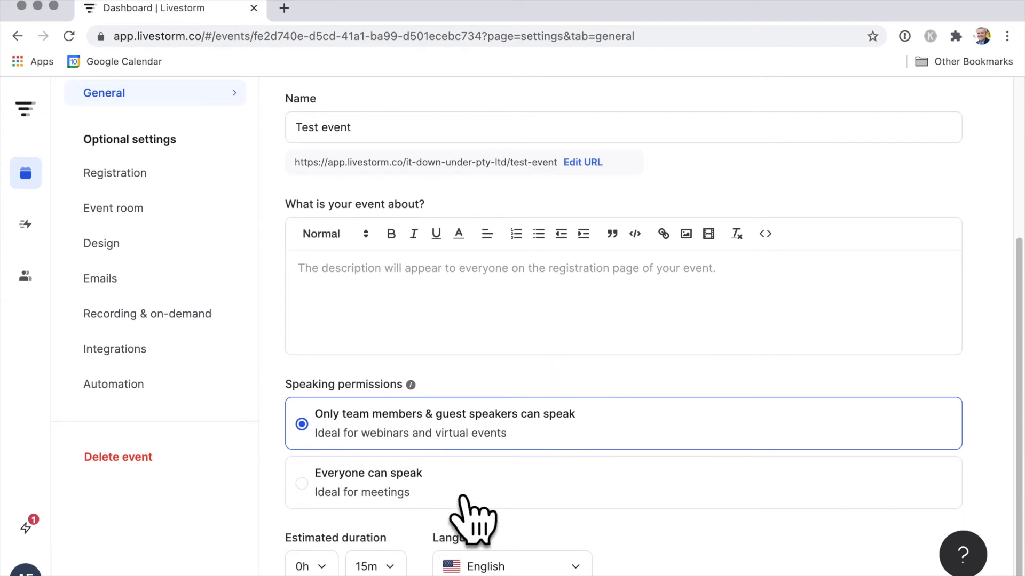
{"action": "mouse_move", "coordinate": [511, 452]}
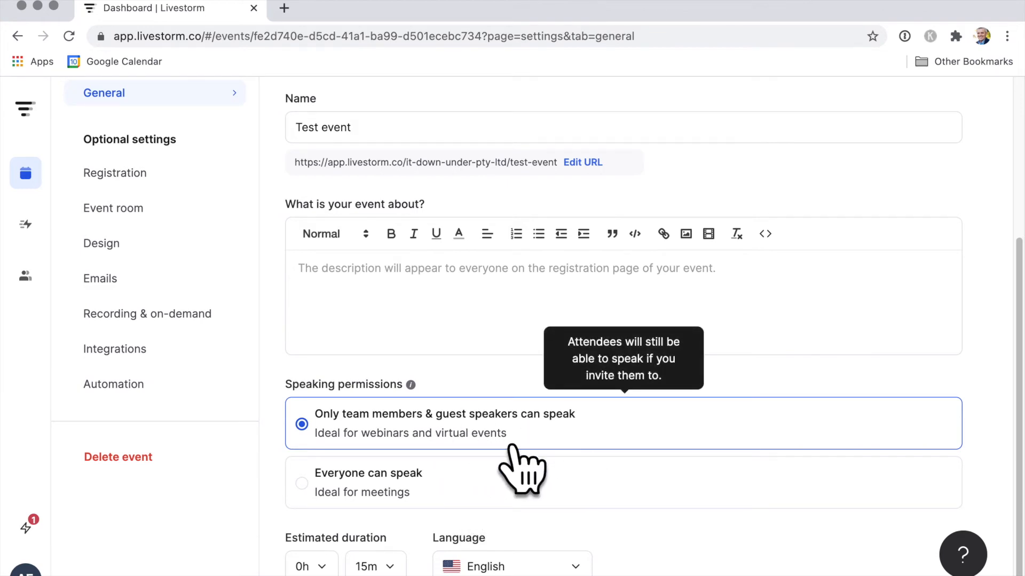
{"action": "scroll", "coordinate": [512, 459], "scroll_direction": "up", "scroll_amount": 2}
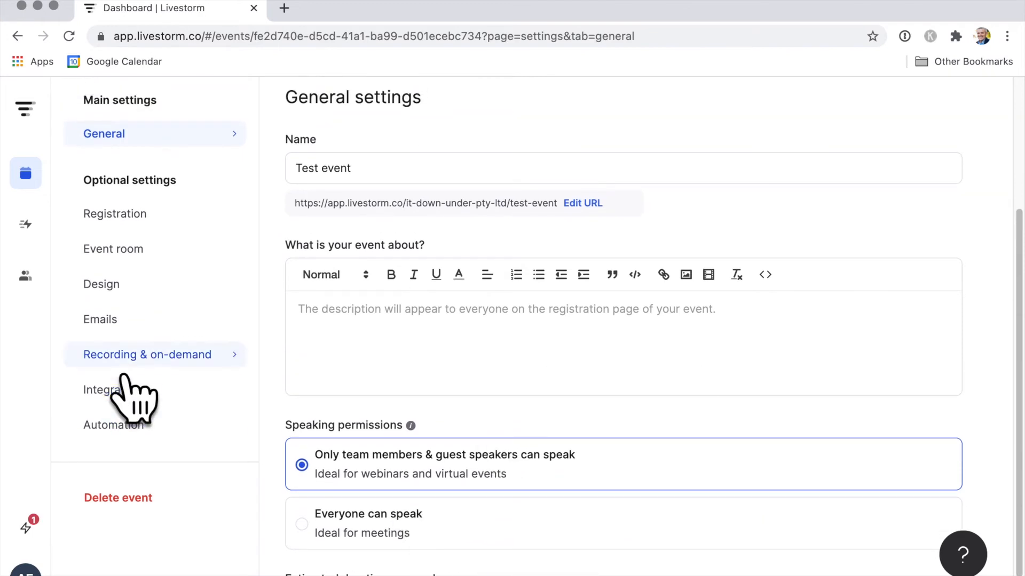
Step: Examine Test event's recording and on-demand settings, including replay access and replay video source
{"action": "left_click", "coordinate": [171, 357]}
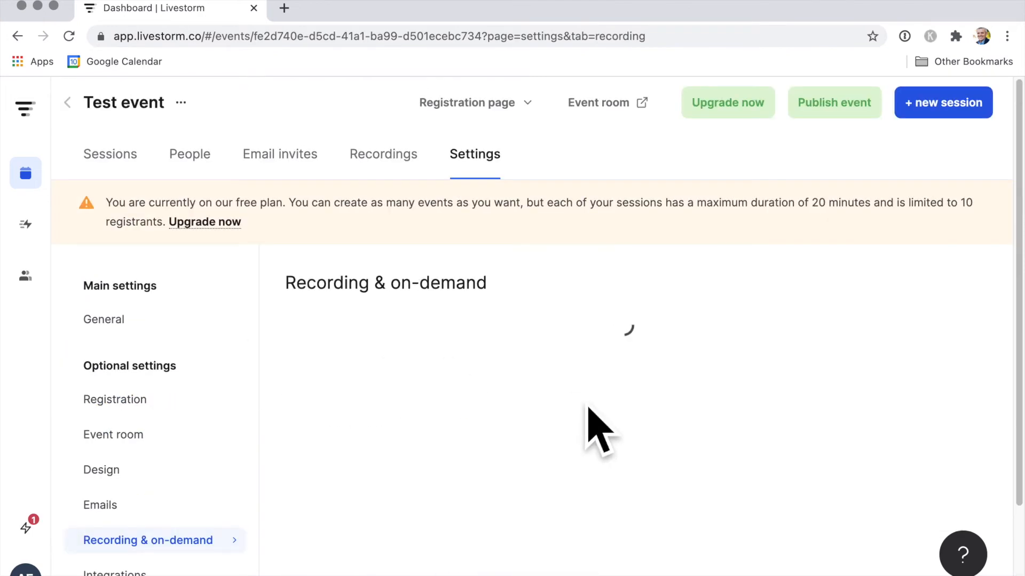
{"action": "scroll", "coordinate": [598, 429], "scroll_direction": "down", "scroll_amount": 2}
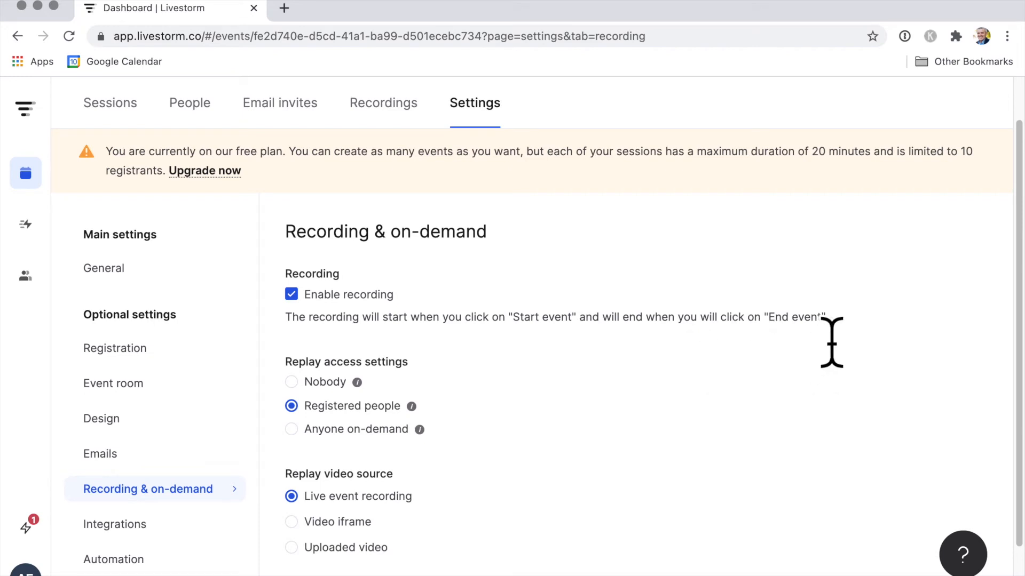
{"action": "scroll", "coordinate": [834, 341], "scroll_direction": "down", "scroll_amount": 3}
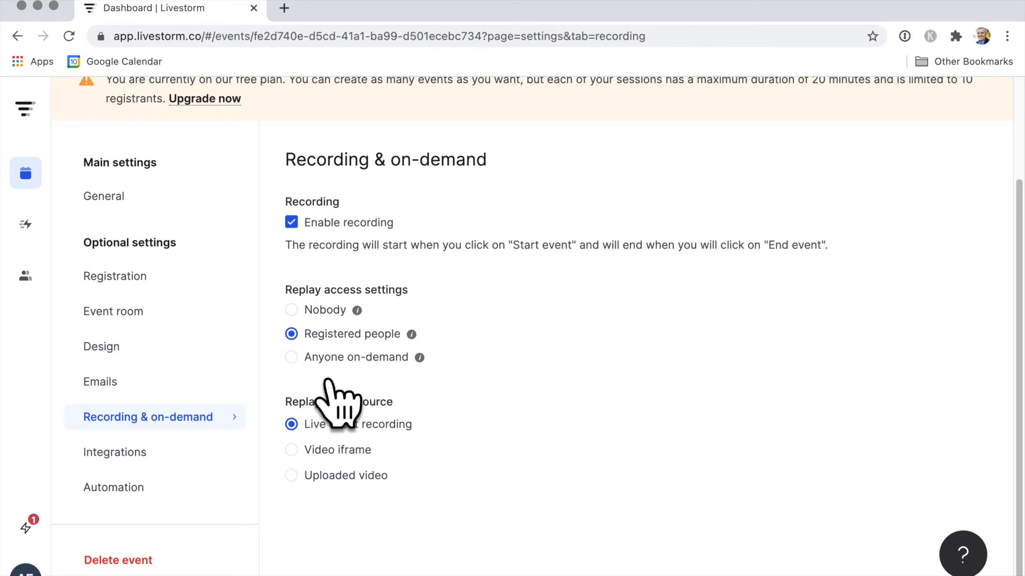
{"action": "mouse_move", "coordinate": [420, 357]}
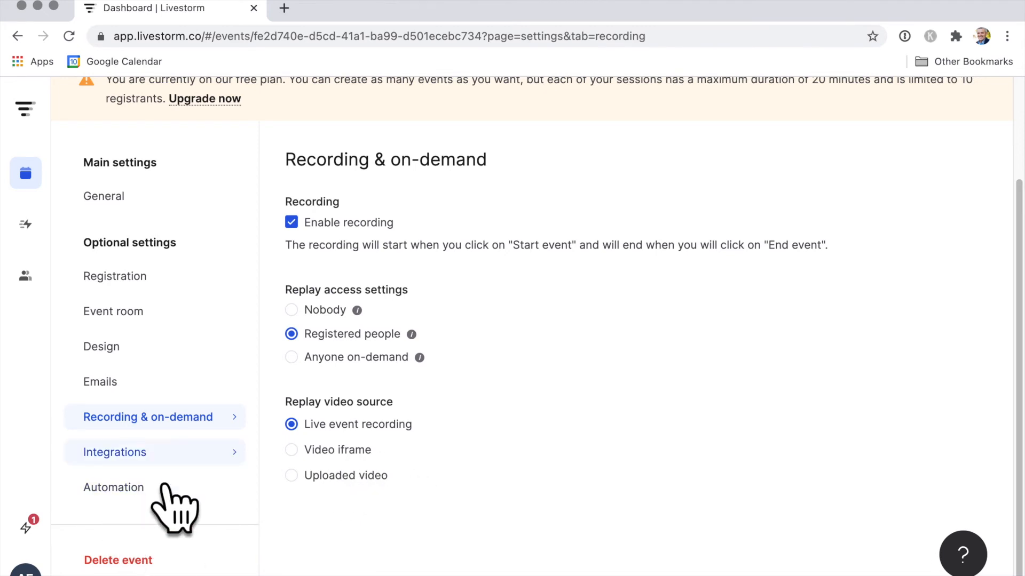
Step: Review Test event's design settings with the registration page preview, and open its email settings
{"action": "left_click", "coordinate": [143, 353]}
{"action": "scroll", "coordinate": [492, 384], "scroll_direction": "down", "scroll_amount": 5}
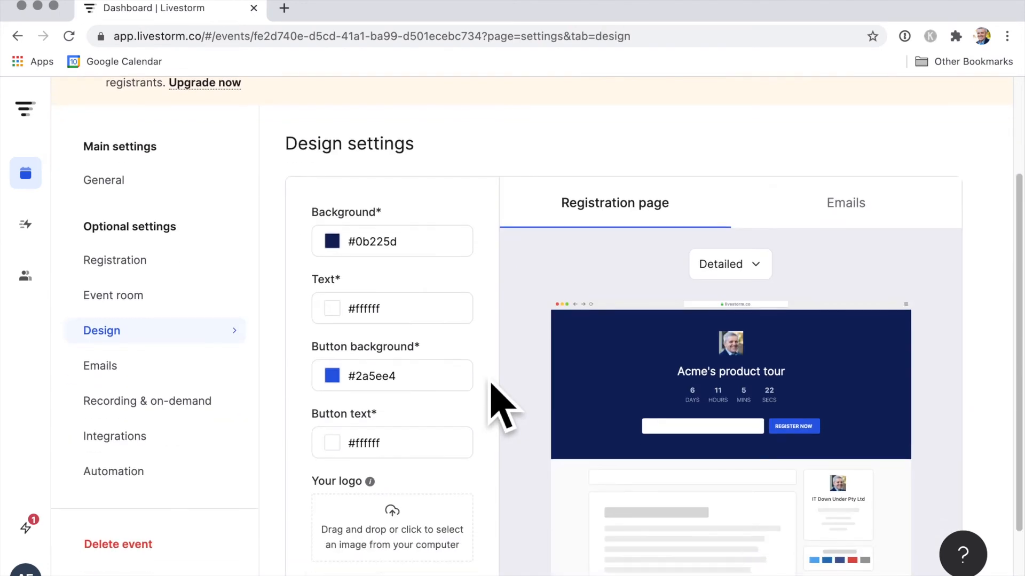
{"action": "scroll", "coordinate": [491, 384], "scroll_direction": "up", "scroll_amount": 5}
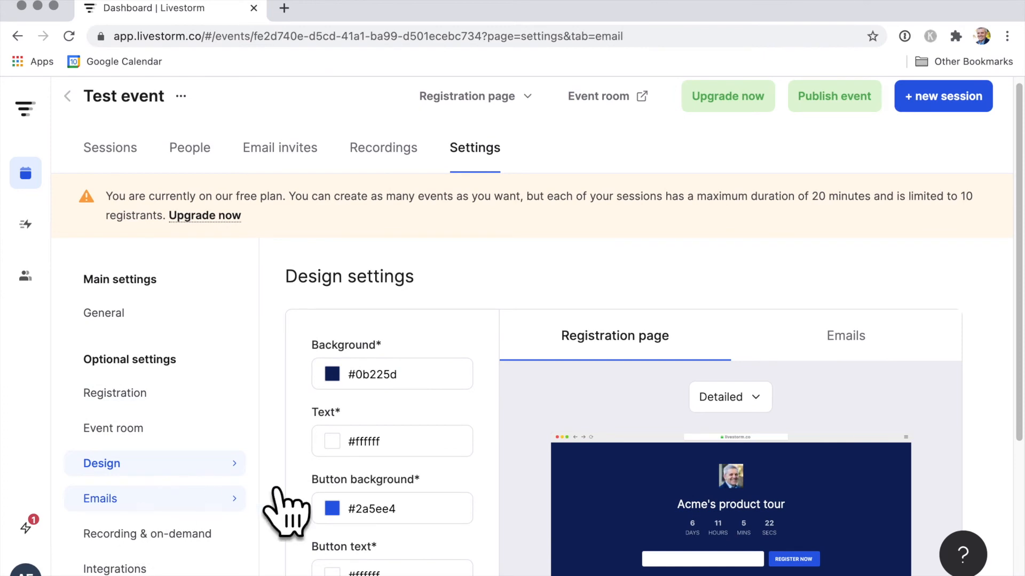
{"action": "left_click", "coordinate": [214, 499]}
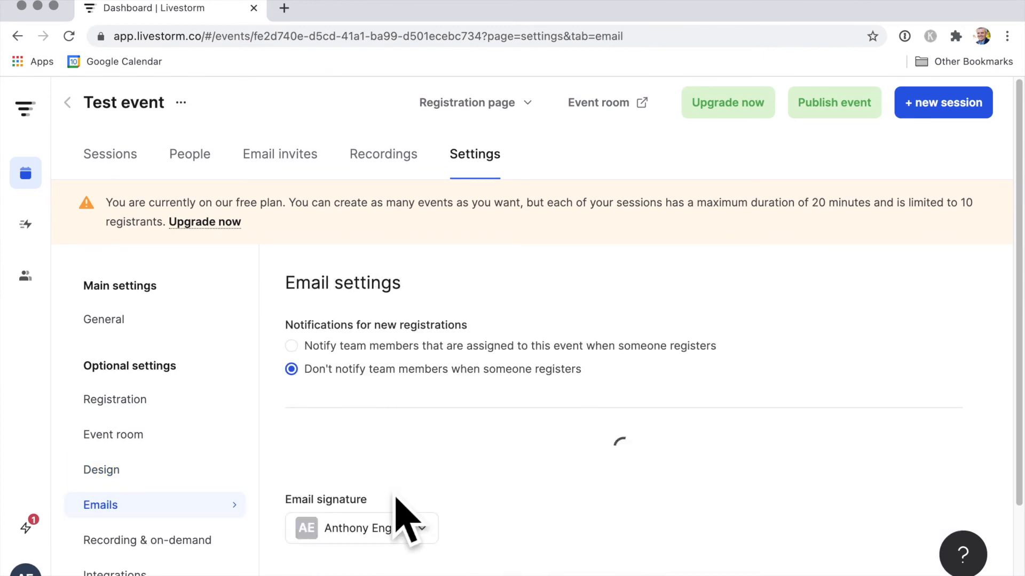
Step: Examine Test event's email settings, including the registration notifications, the scheduled emails for attendees and the email signature
{"action": "scroll", "coordinate": [406, 512], "scroll_direction": "down", "scroll_amount": 4}
{"action": "scroll", "coordinate": [413, 510], "scroll_direction": "down", "scroll_amount": 1}
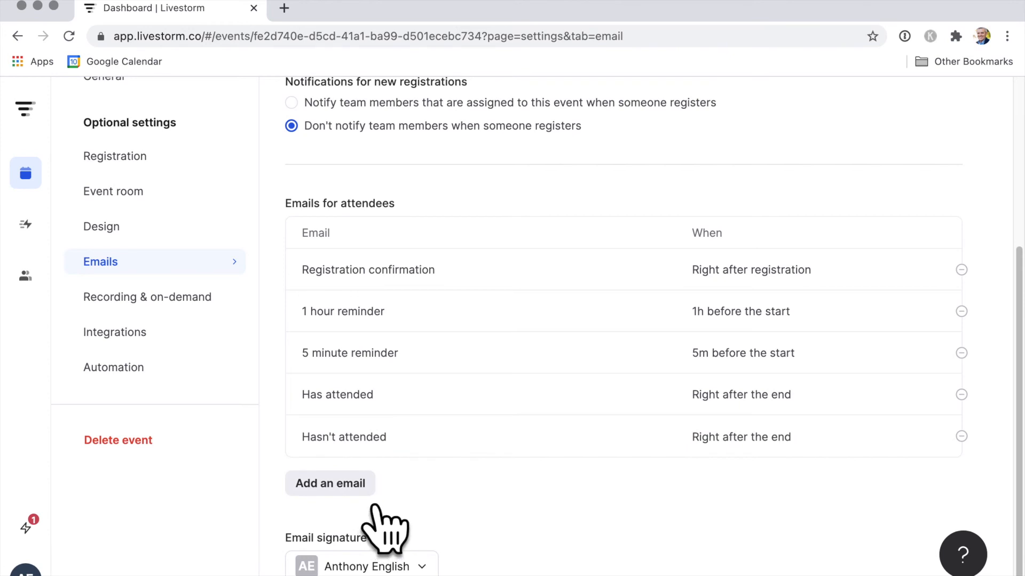
{"action": "scroll", "coordinate": [561, 525], "scroll_direction": "up", "scroll_amount": 2}
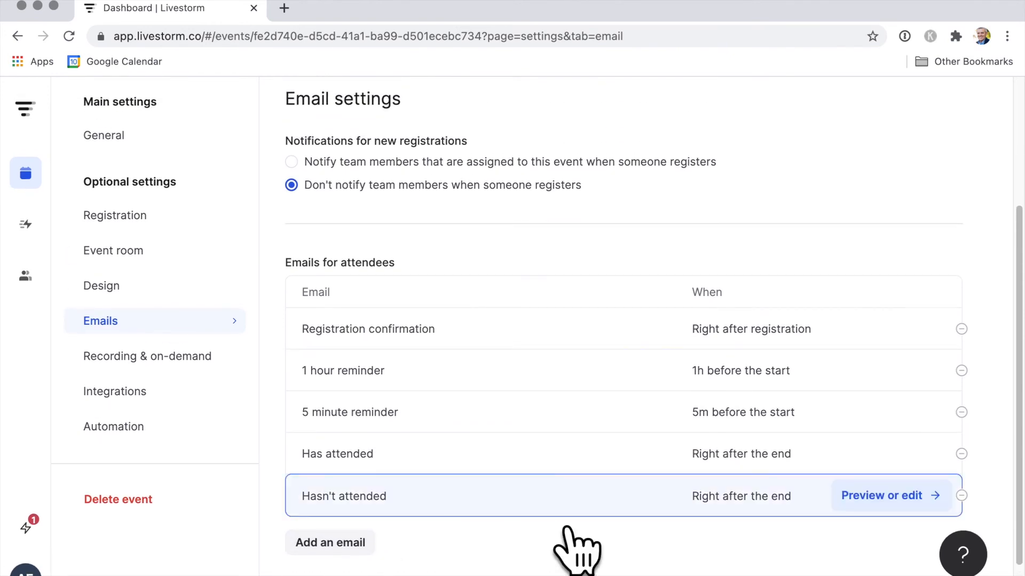
{"action": "scroll", "coordinate": [576, 539], "scroll_direction": "up", "scroll_amount": 3}
{"action": "scroll", "coordinate": [576, 539], "scroll_direction": "down", "scroll_amount": 1}
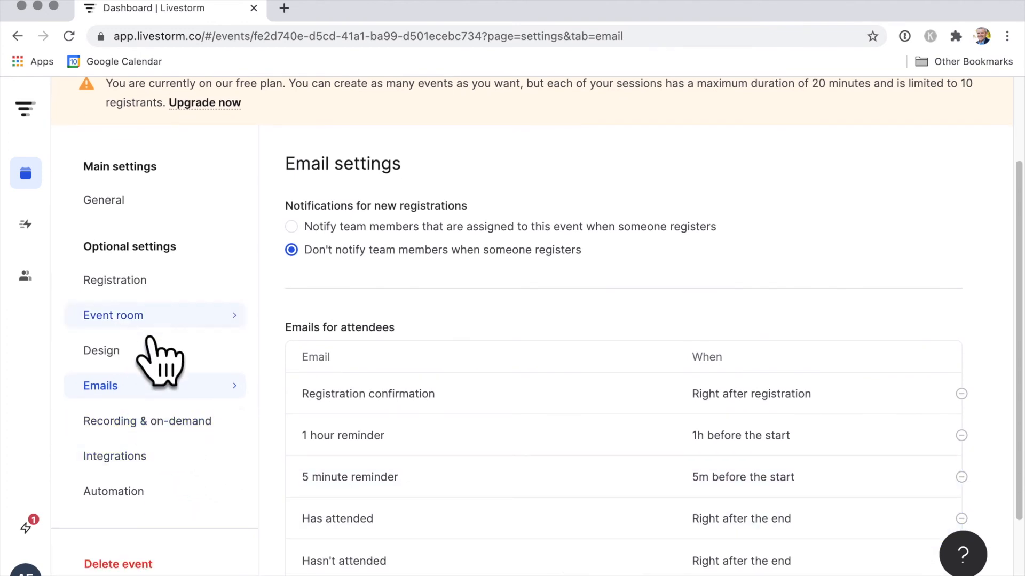
Step: Review Test event's event room settings, switching the option for attendees to download shared PDF presentations on and off again
{"action": "left_click", "coordinate": [134, 328]}
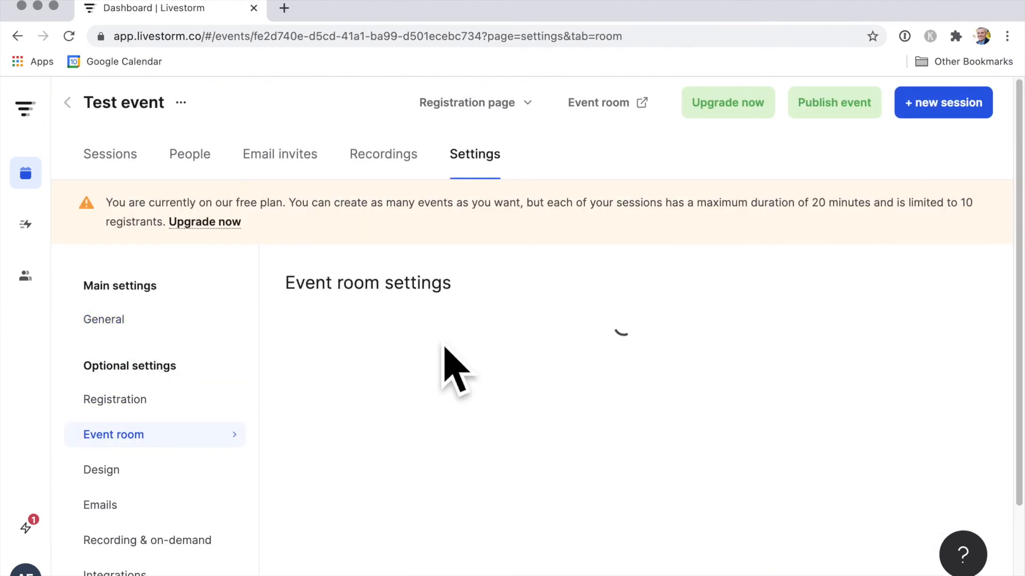
{"action": "scroll", "coordinate": [454, 368], "scroll_direction": "down", "scroll_amount": 2}
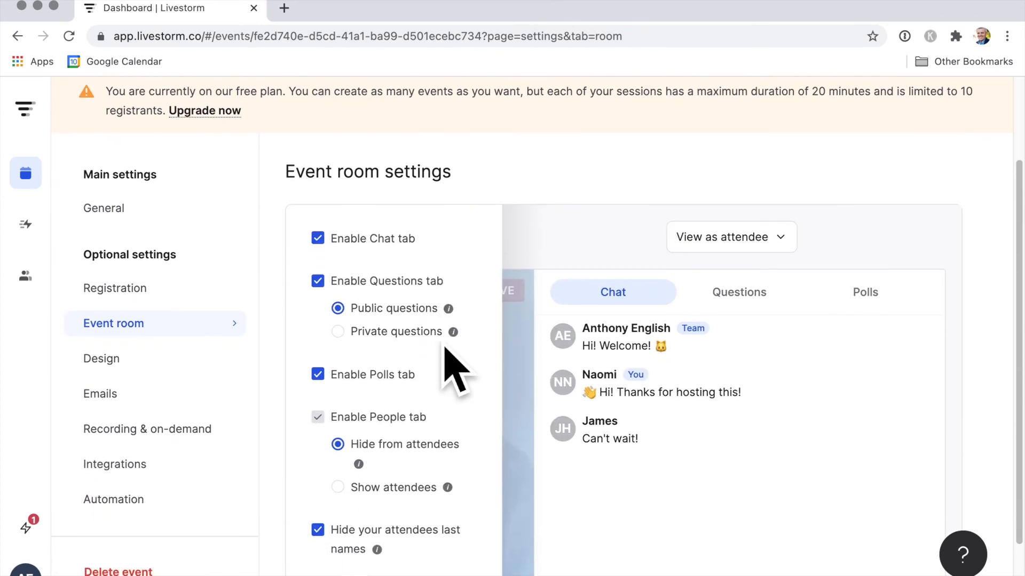
{"action": "scroll", "coordinate": [456, 365], "scroll_direction": "down", "scroll_amount": 2}
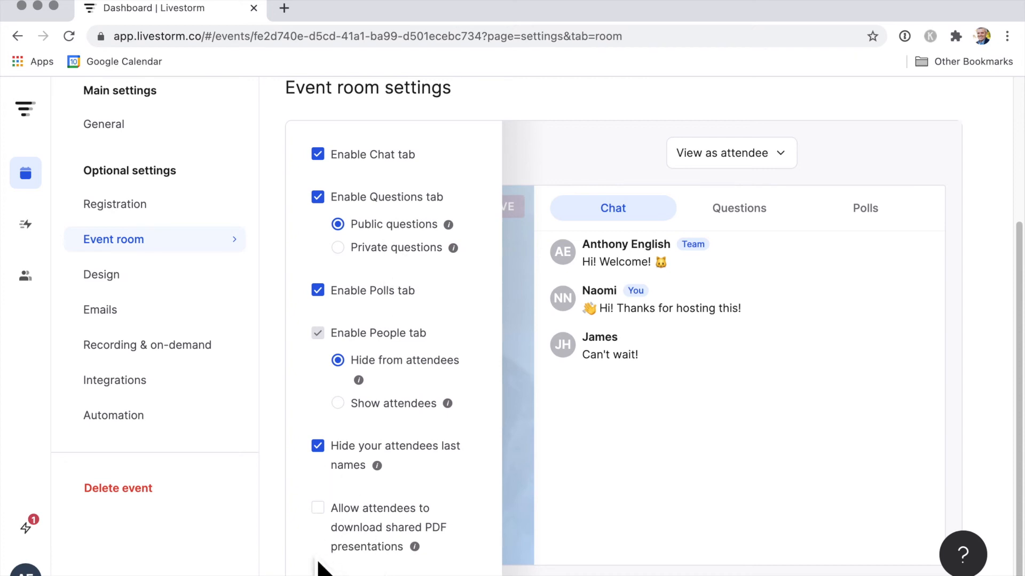
{"action": "left_click", "coordinate": [354, 549]}
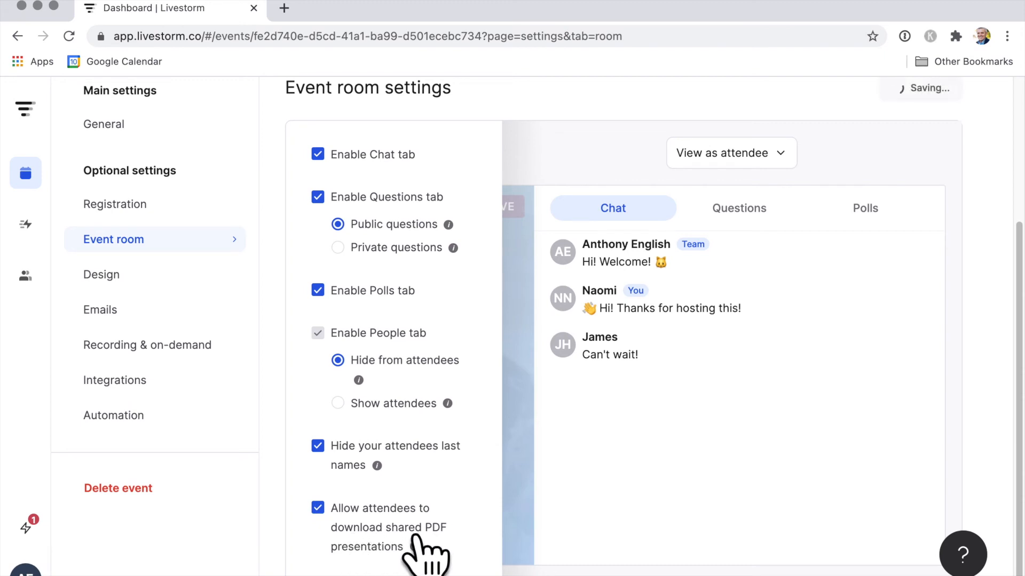
{"action": "left_click", "coordinate": [343, 529]}
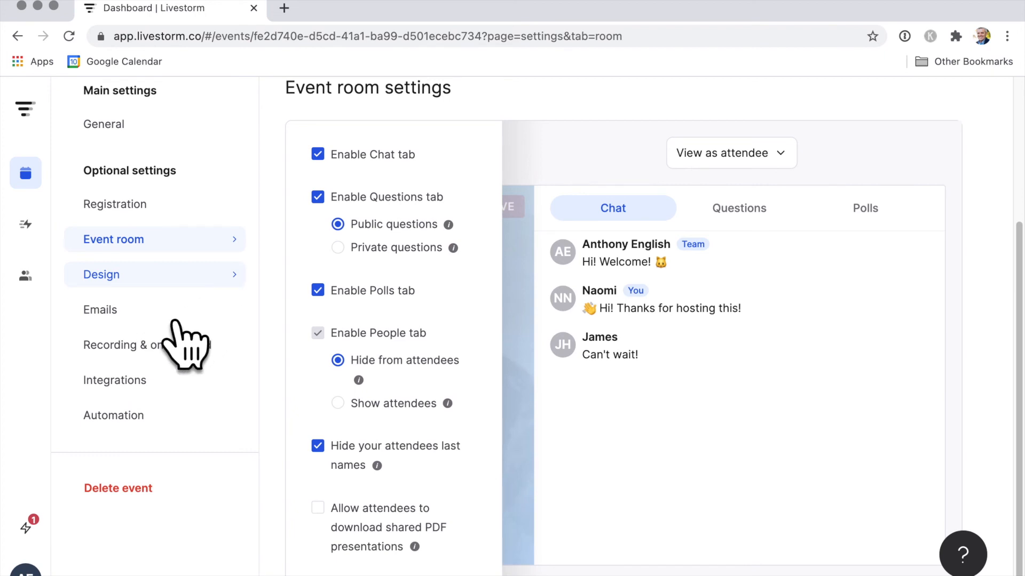
Step: Set Test event's stream settings to External source (YouTube live, Twitch, etc.) in its integrations settings
{"action": "left_click", "coordinate": [170, 399]}
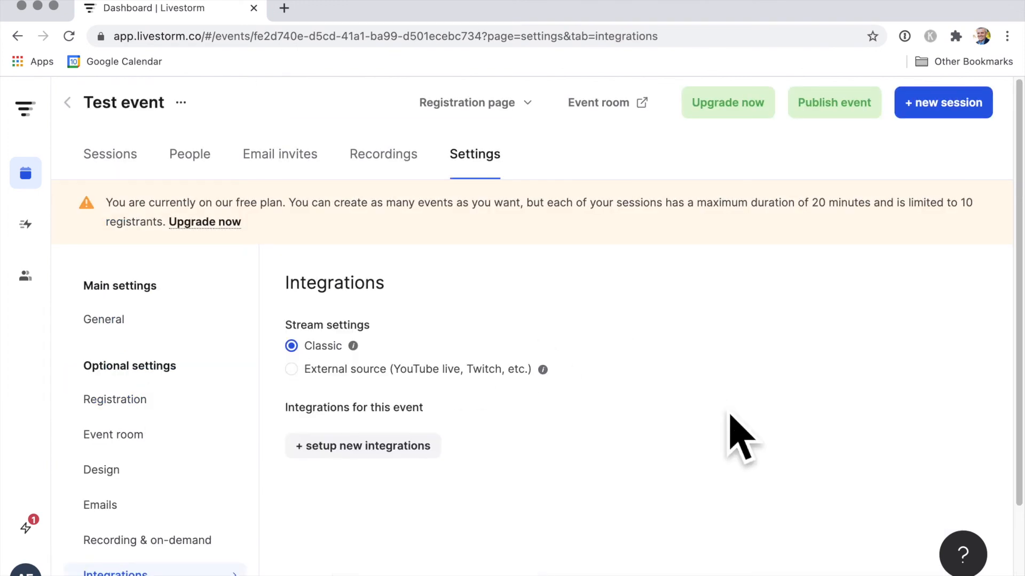
{"action": "scroll", "coordinate": [739, 438], "scroll_direction": "down", "scroll_amount": 3}
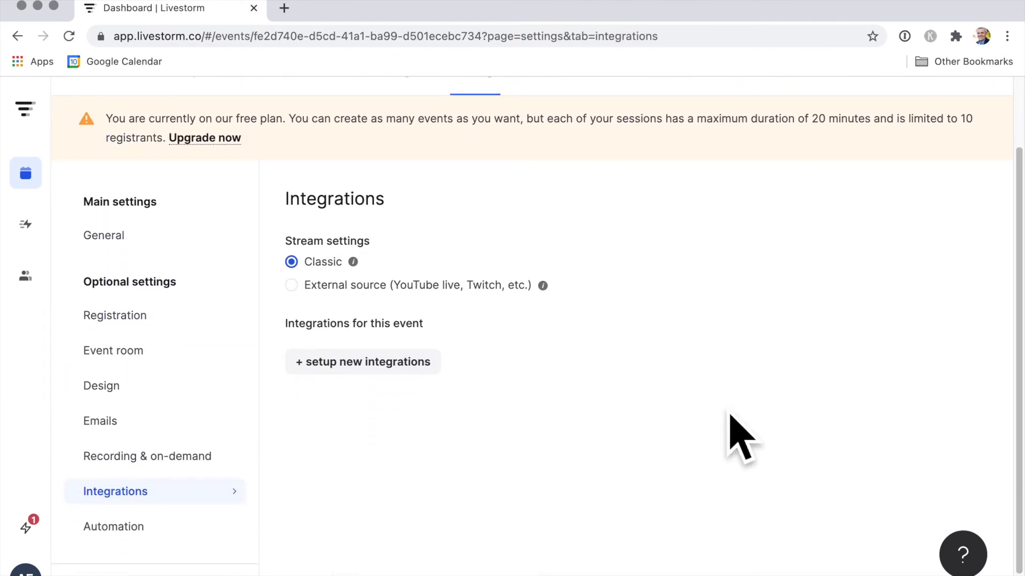
{"action": "scroll", "coordinate": [730, 417], "scroll_direction": "down", "scroll_amount": 1}
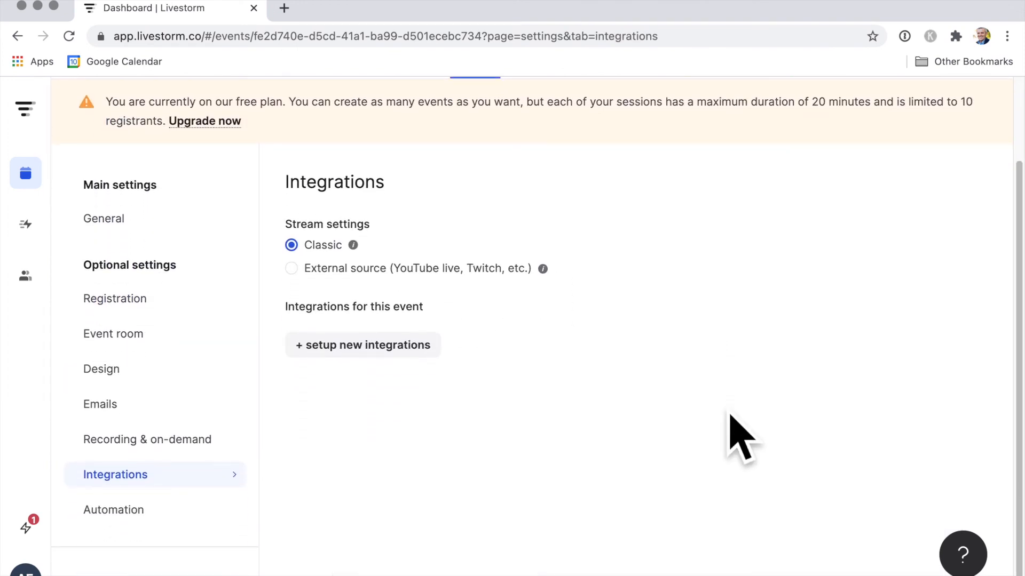
{"action": "left_click", "coordinate": [319, 287]}
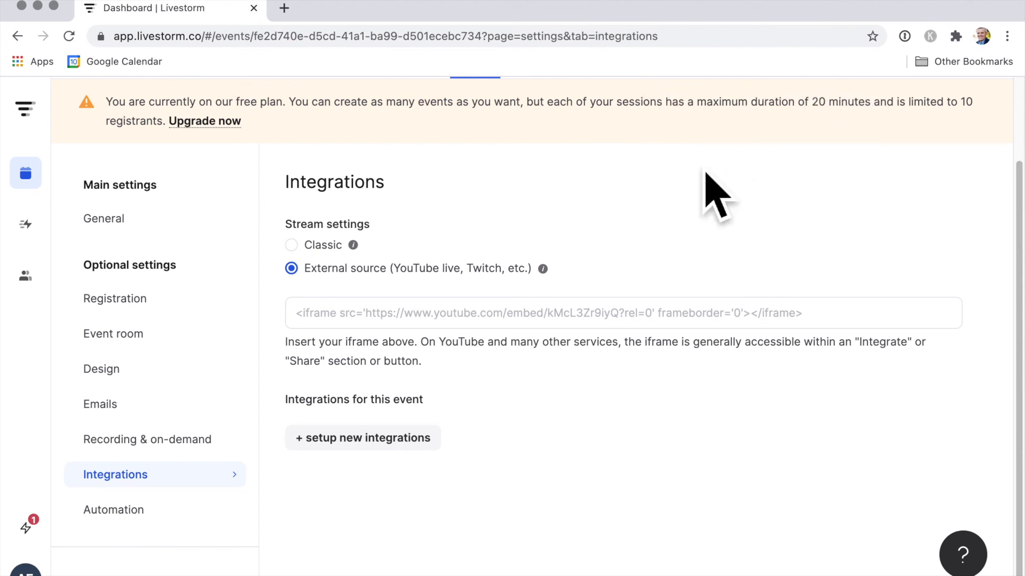
Step: View the account's People list, return to the events list and look through the account menu before closing it
{"action": "scroll", "coordinate": [841, 232], "scroll_direction": "up", "scroll_amount": 1}
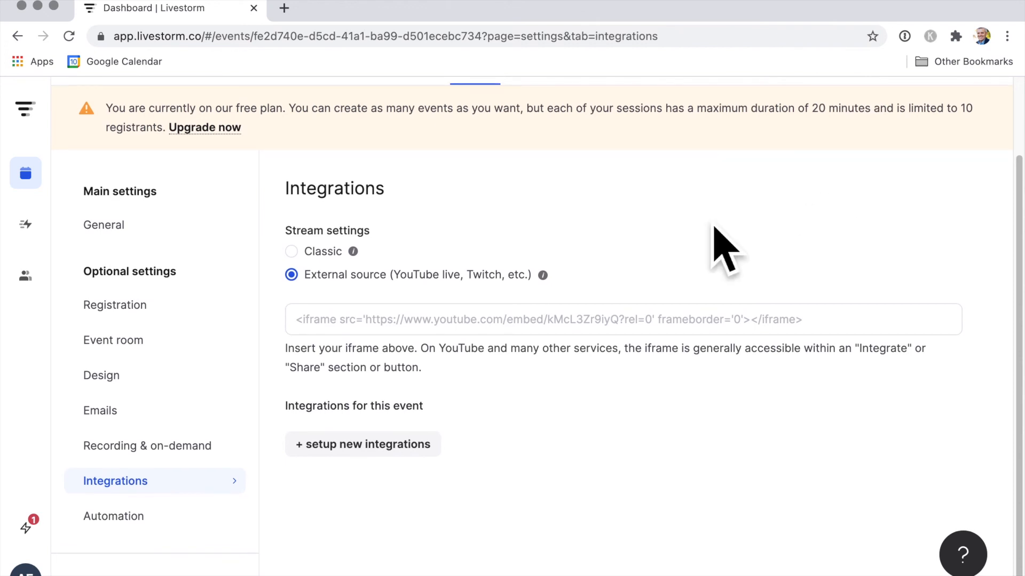
{"action": "scroll", "coordinate": [403, 278], "scroll_direction": "up", "scroll_amount": 4}
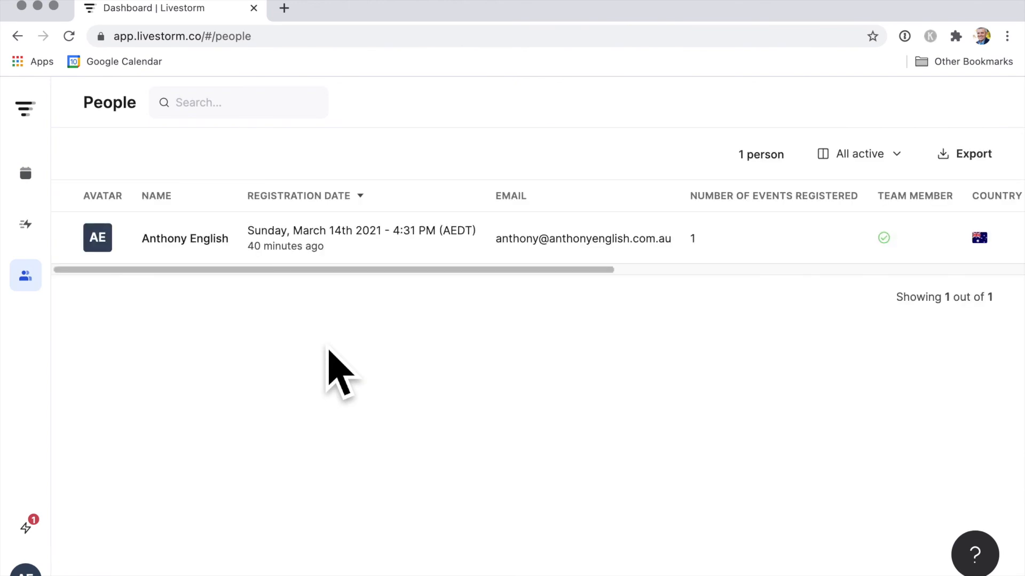
{"action": "left_click", "coordinate": [52, 127]}
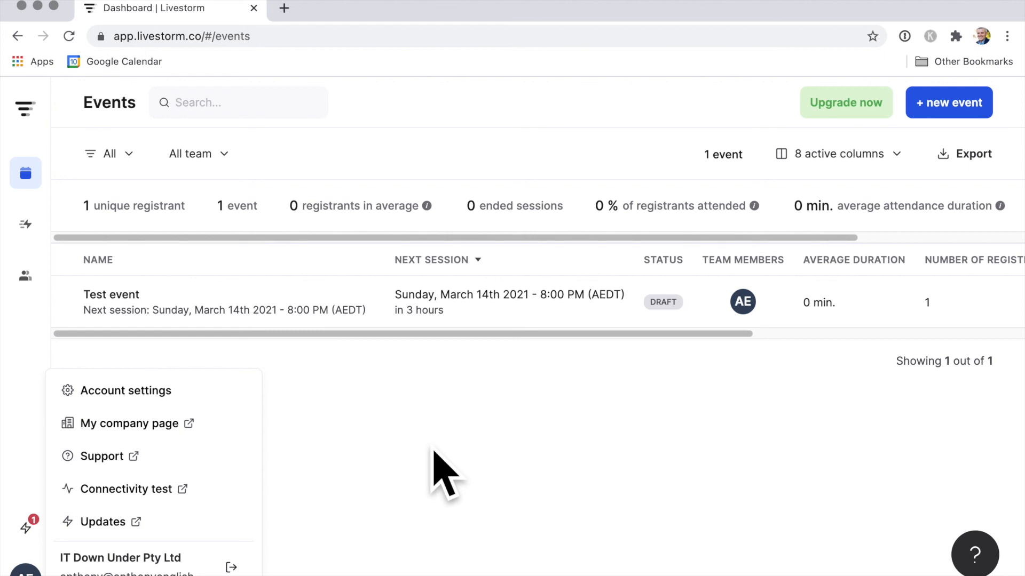
{"action": "left_click", "coordinate": [54, 125]}
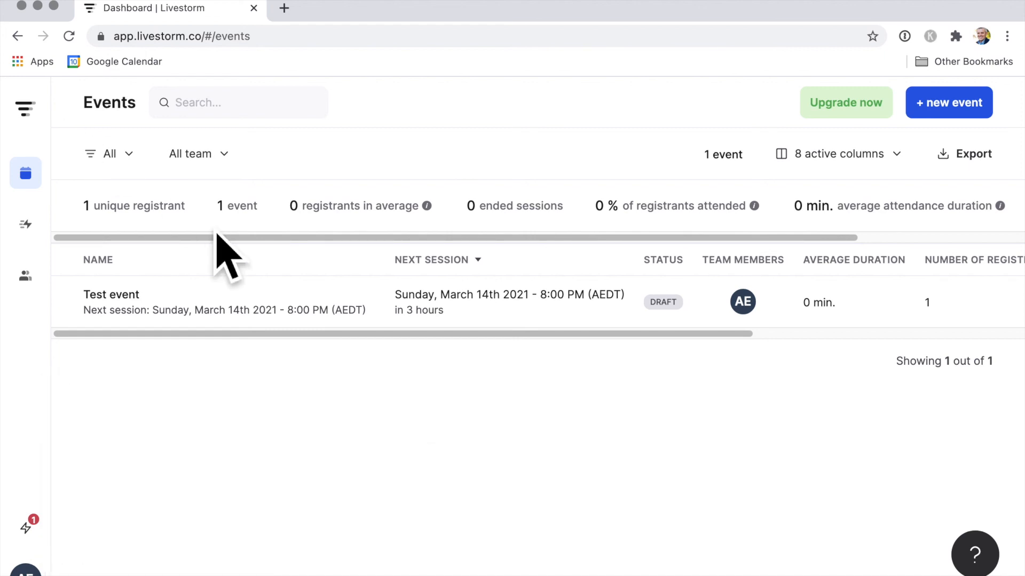